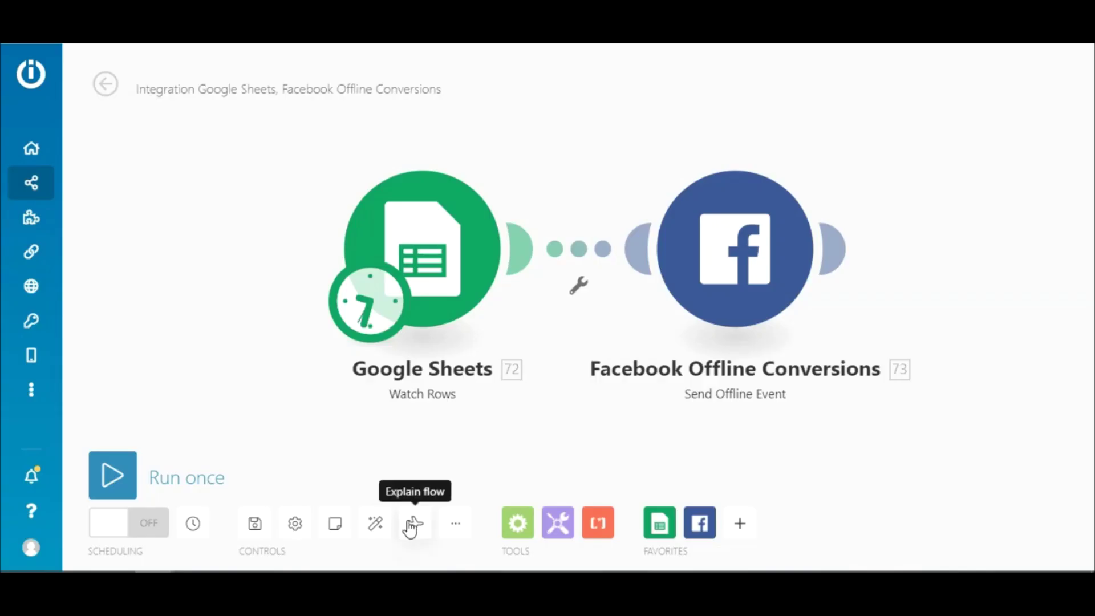
# - Play the data-flow animation on the finished Google Sheets to Facebook Offline Conversions scenario
pyautogui.click(412, 523)
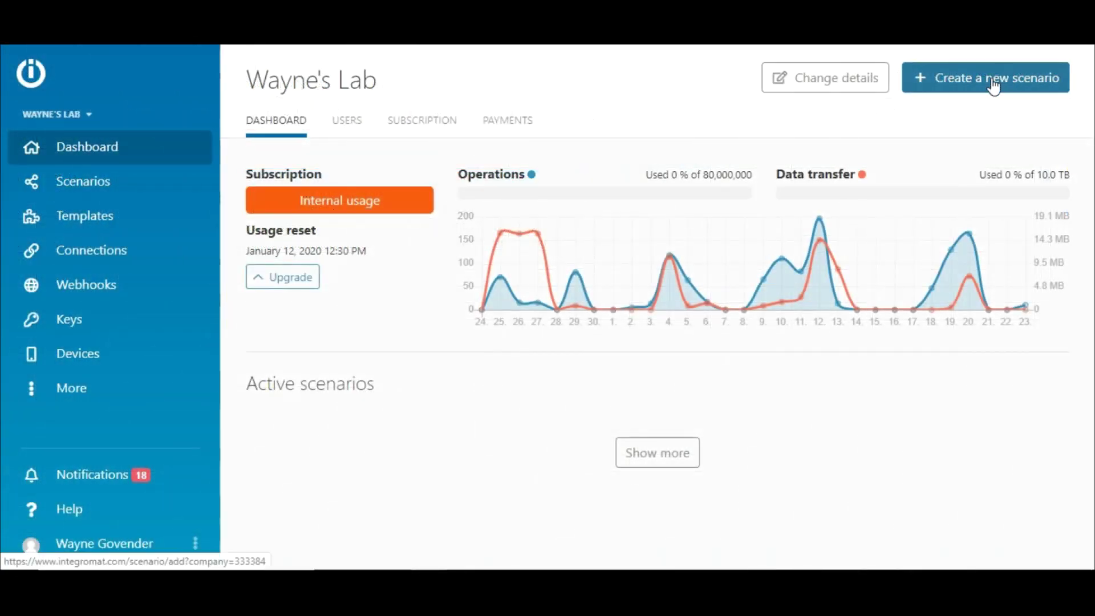
# - Create a new scenario, skip service selection, and pick Google Sheets for the first module
pyautogui.click(993, 85)
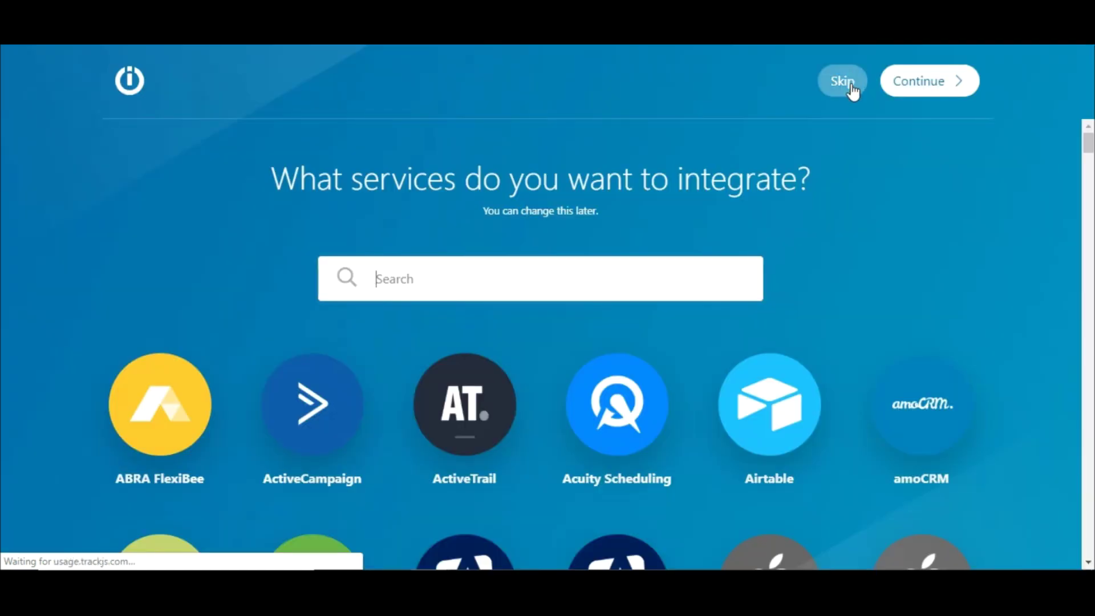
pyautogui.click(853, 87)
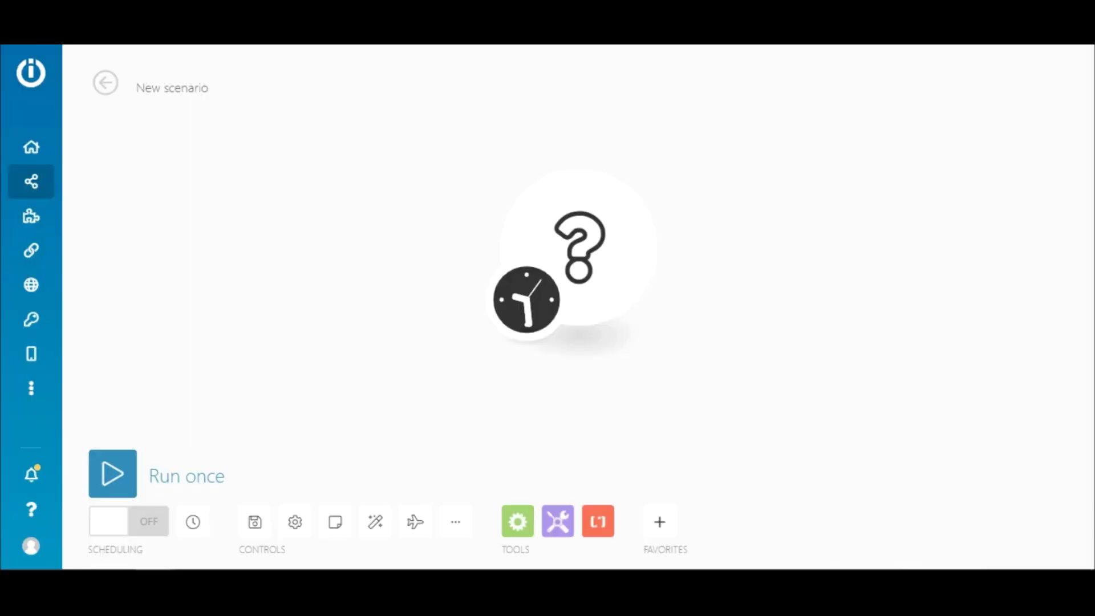
pyautogui.click(585, 265)
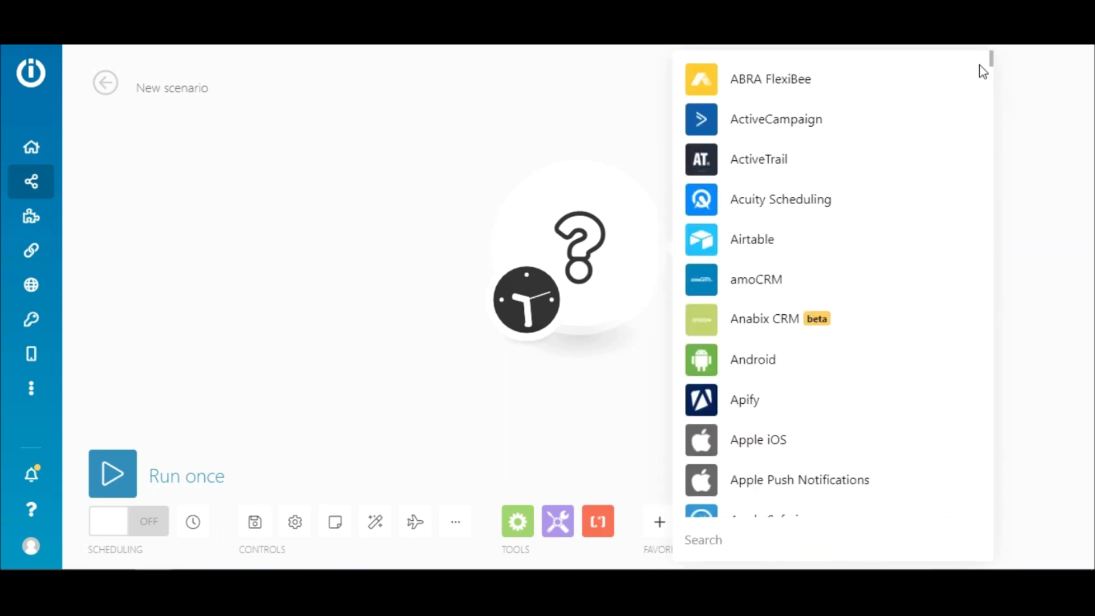
pyautogui.scroll(-10, 990, 72)
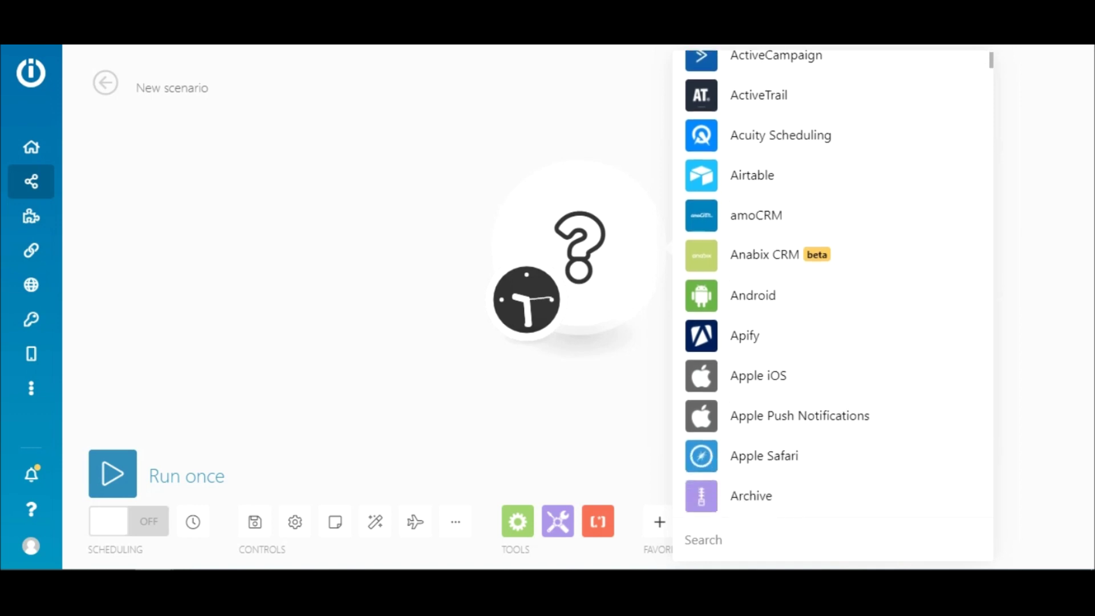
pyautogui.scroll(-15, 833, 285)
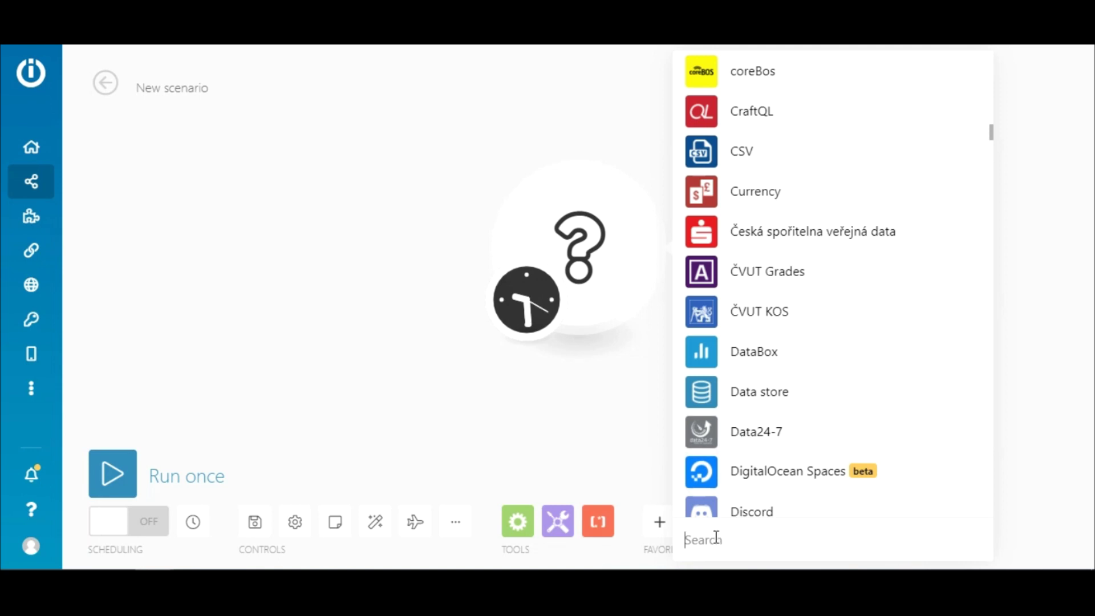
pyautogui.write('Sheets')
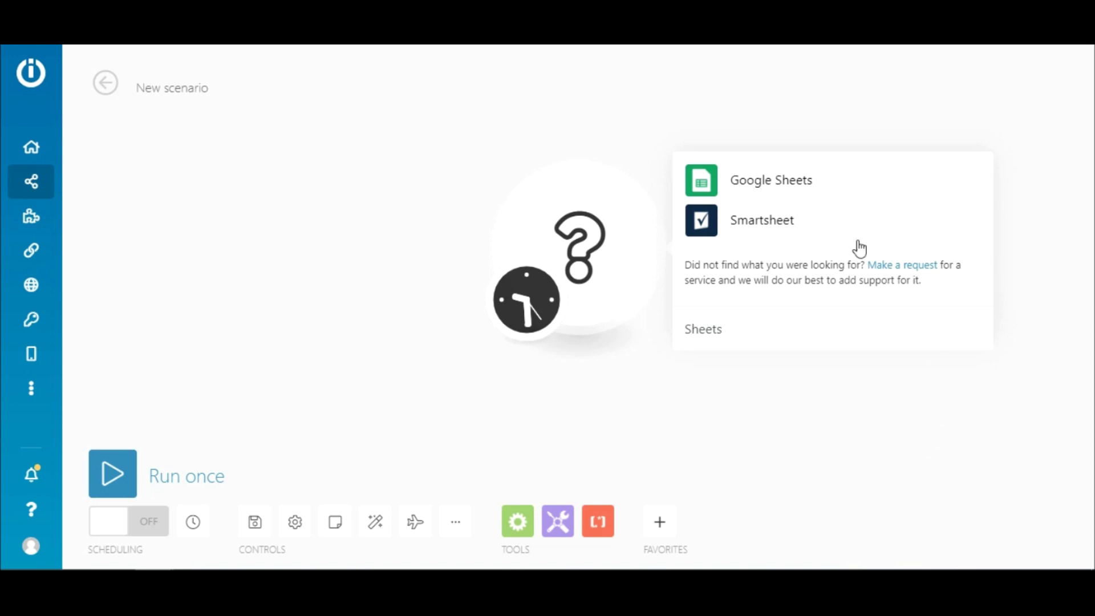
pyautogui.click(818, 184)
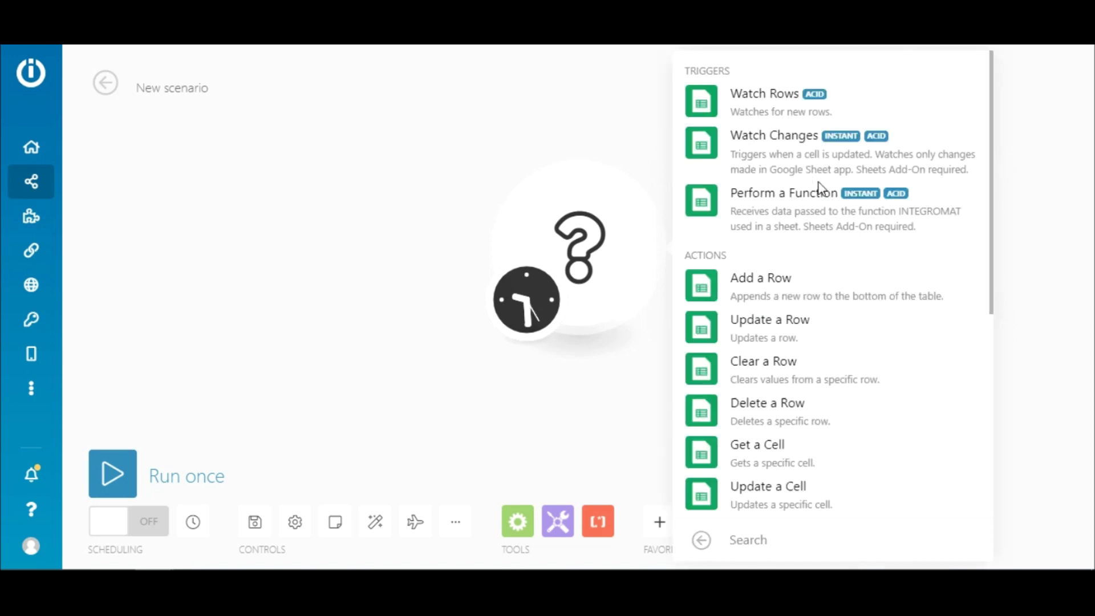
# - Make the Google Sheets module a Watch Rows trigger with a new Google connection
pyautogui.click(766, 110)
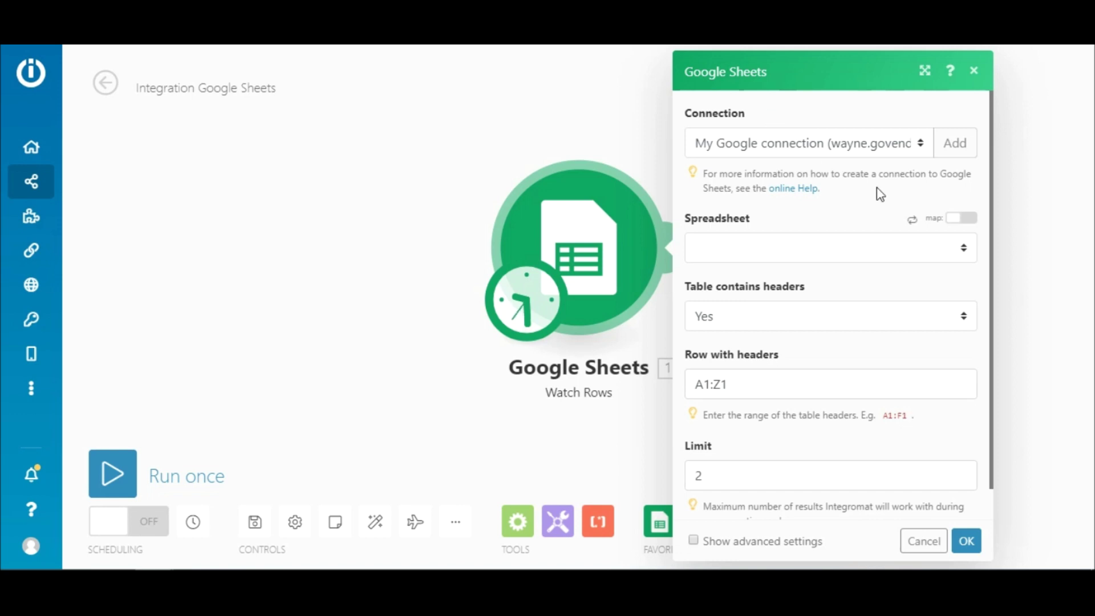
pyautogui.click(952, 150)
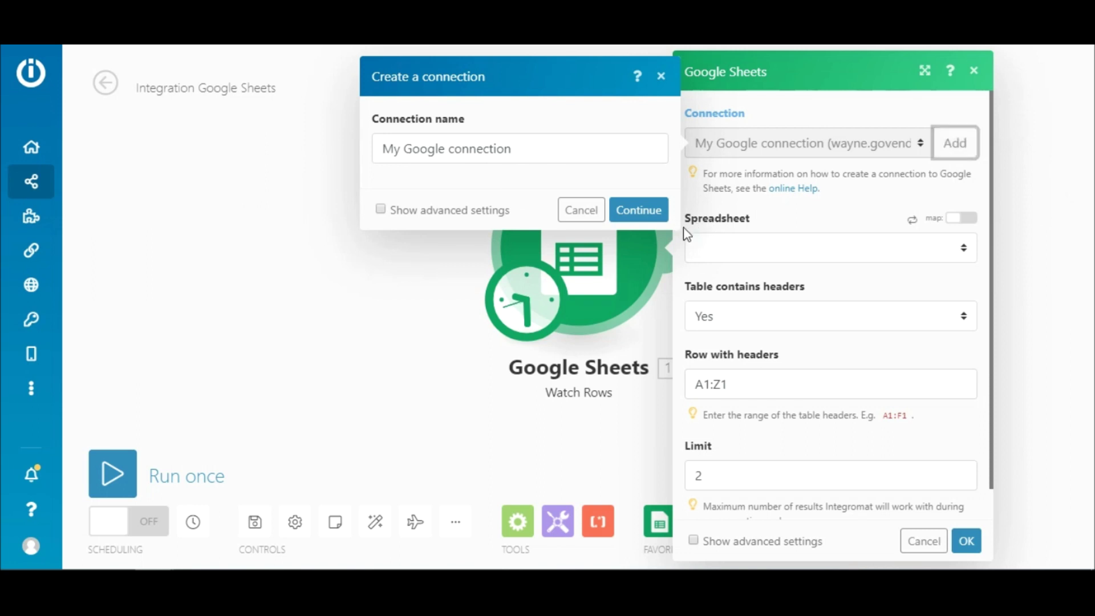
pyautogui.click(645, 216)
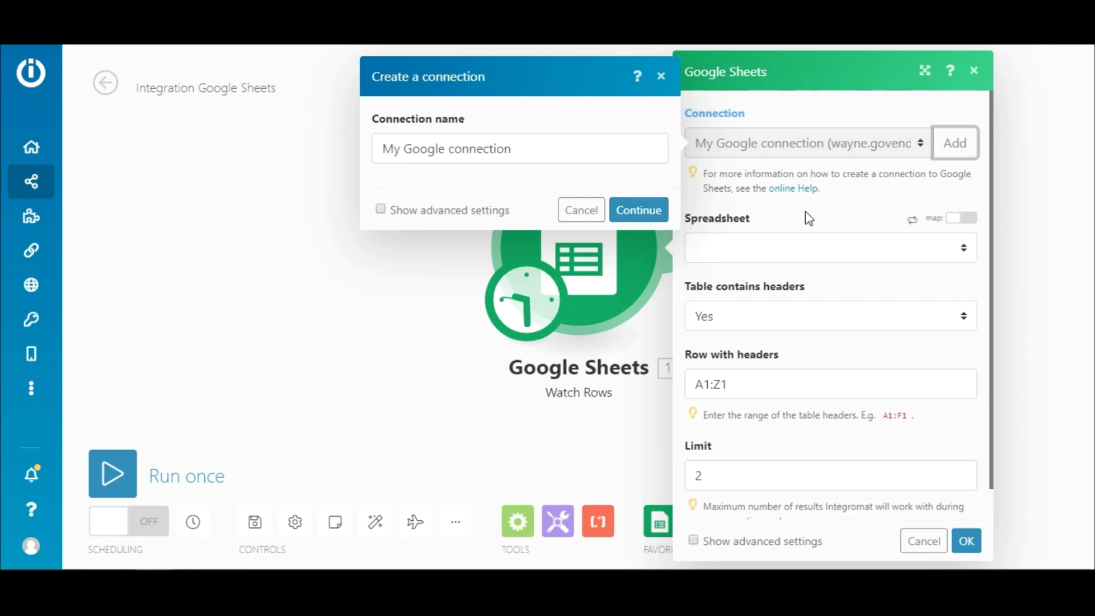
pyautogui.click(908, 257)
# - Select the Facebook Offline Events spreadsheet and its Sheet1 for Watch Rows
pyautogui.press('f')
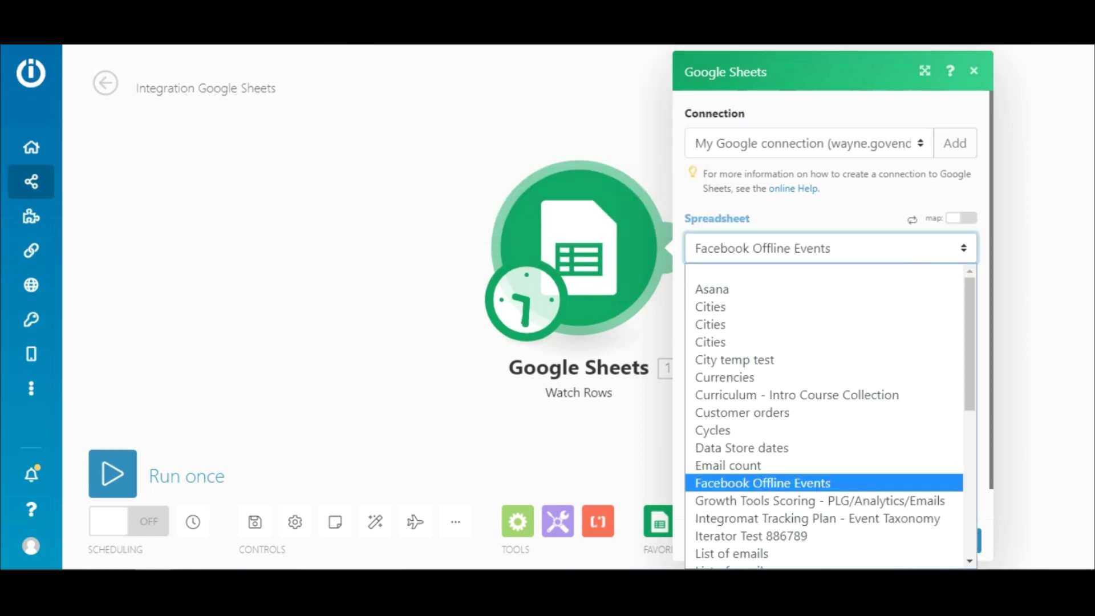
pyautogui.press('Return')
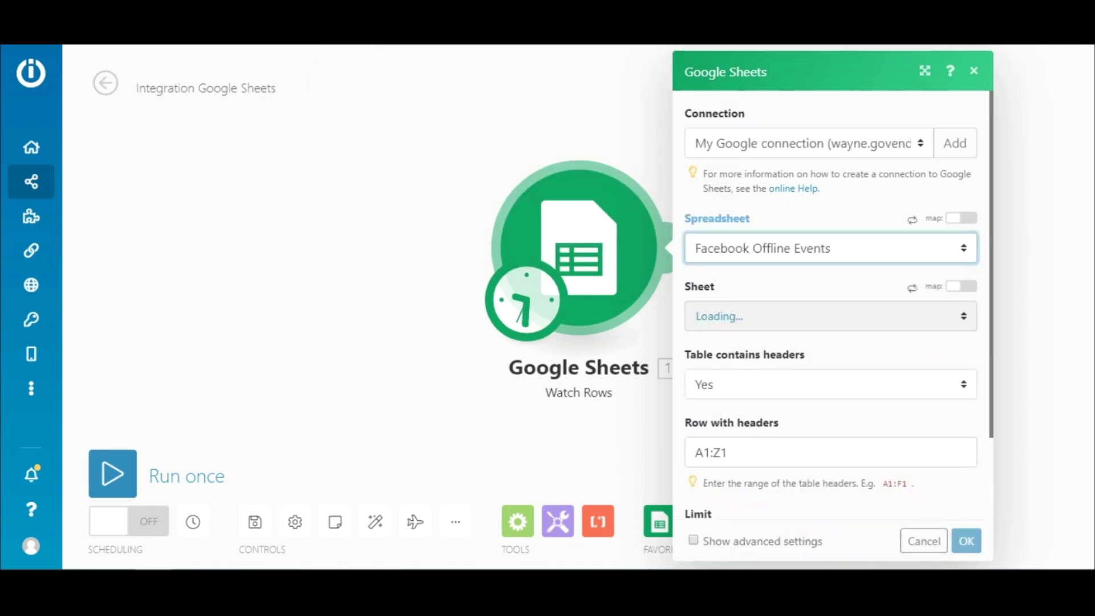
pyautogui.click(921, 318)
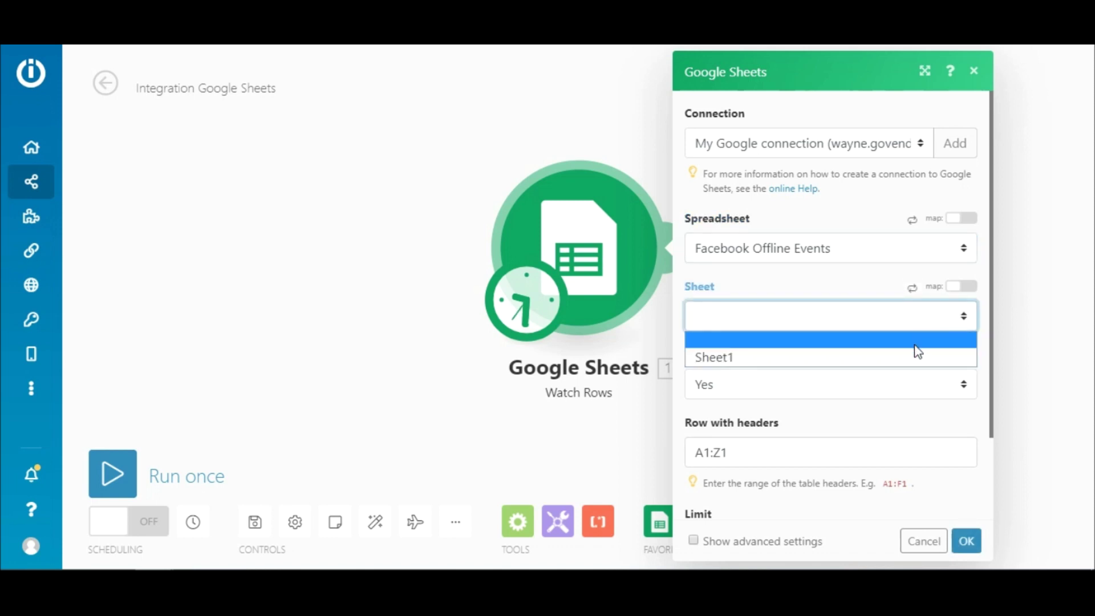
pyautogui.click(916, 359)
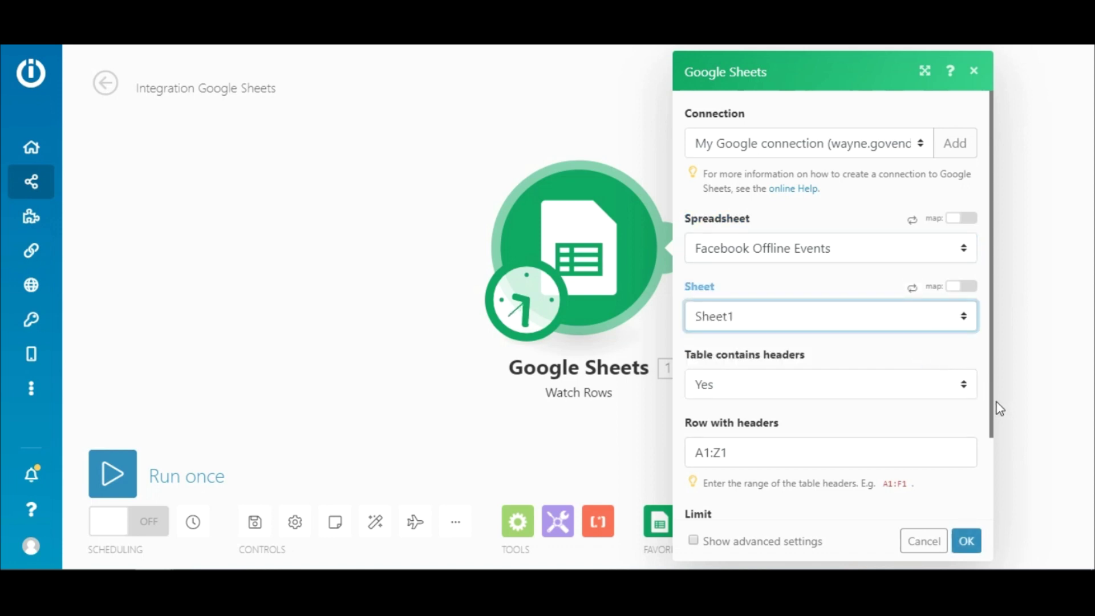
pyautogui.moveTo(993, 407); pyautogui.dragTo(993, 496)
# - Keep Table contains headers at Yes and lower the row limit from 2 to 1
pyautogui.click(905, 291)
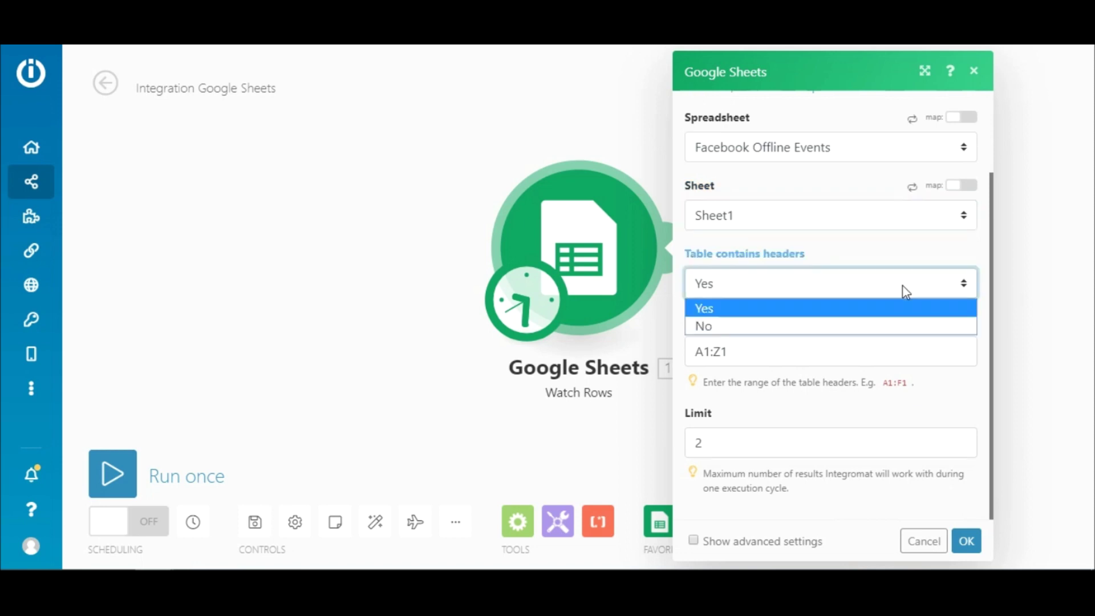
pyautogui.click(905, 290)
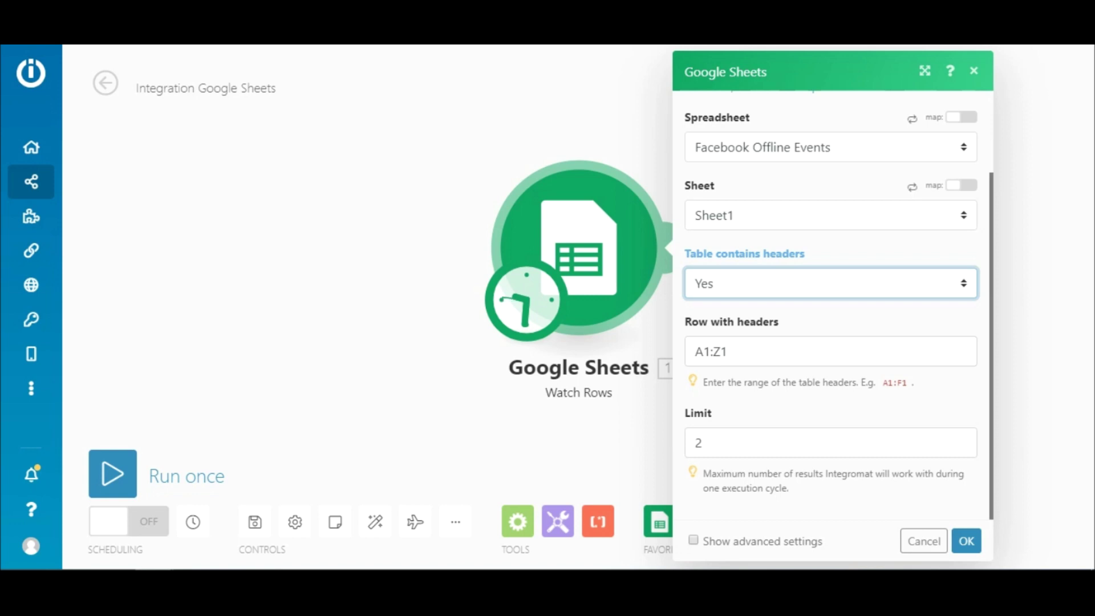
pyautogui.click(886, 448)
pyautogui.press('BackSpace')
pyautogui.write('1')
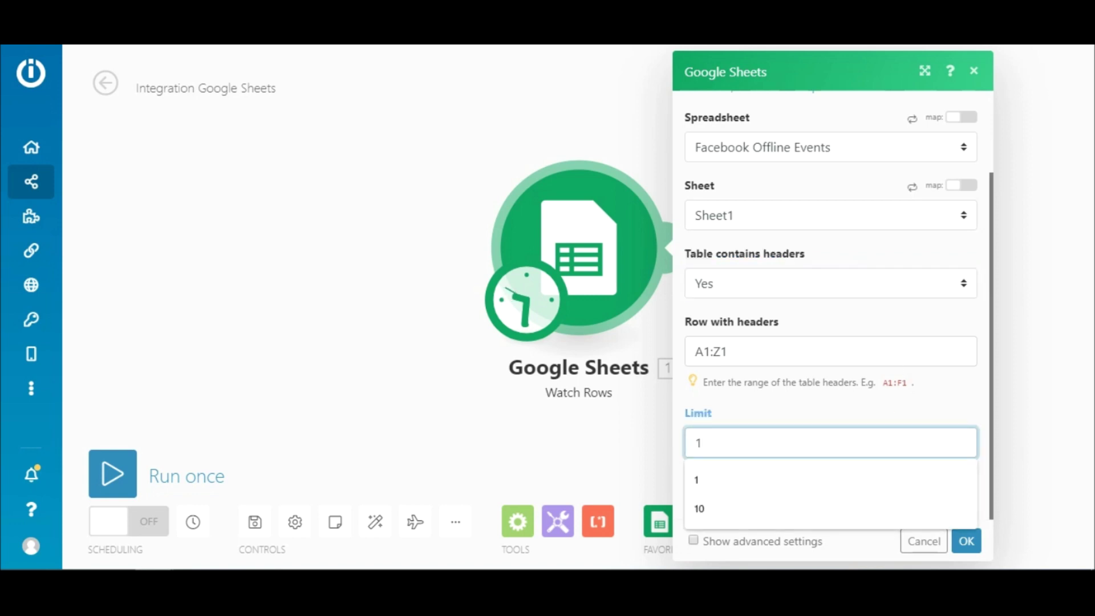
pyautogui.click(875, 482)
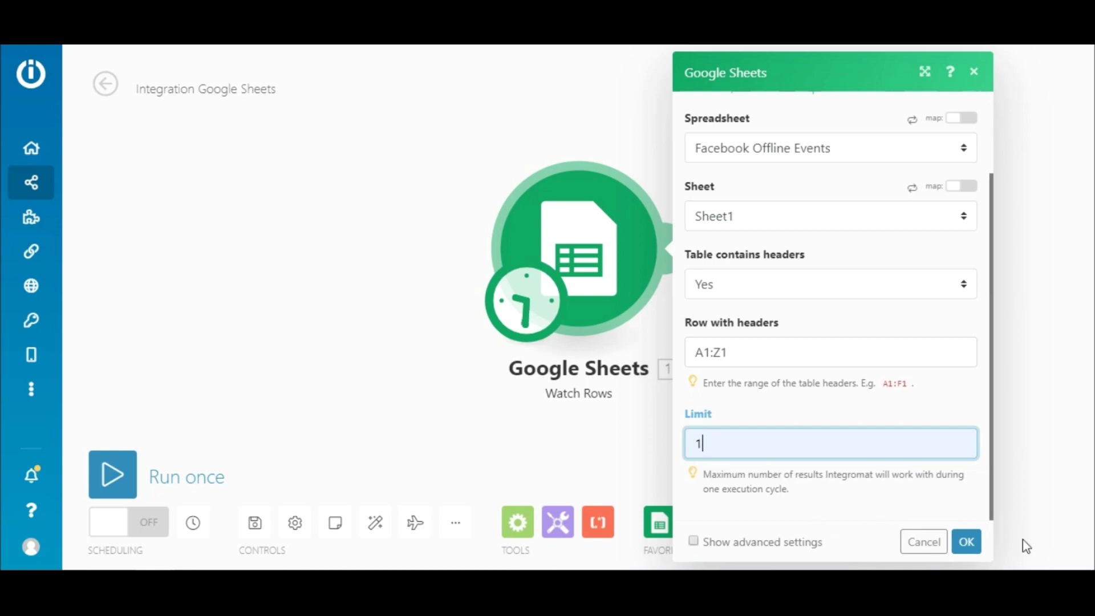
# - Save the Watch Rows module and set it to start from All rows
pyautogui.click(966, 541)
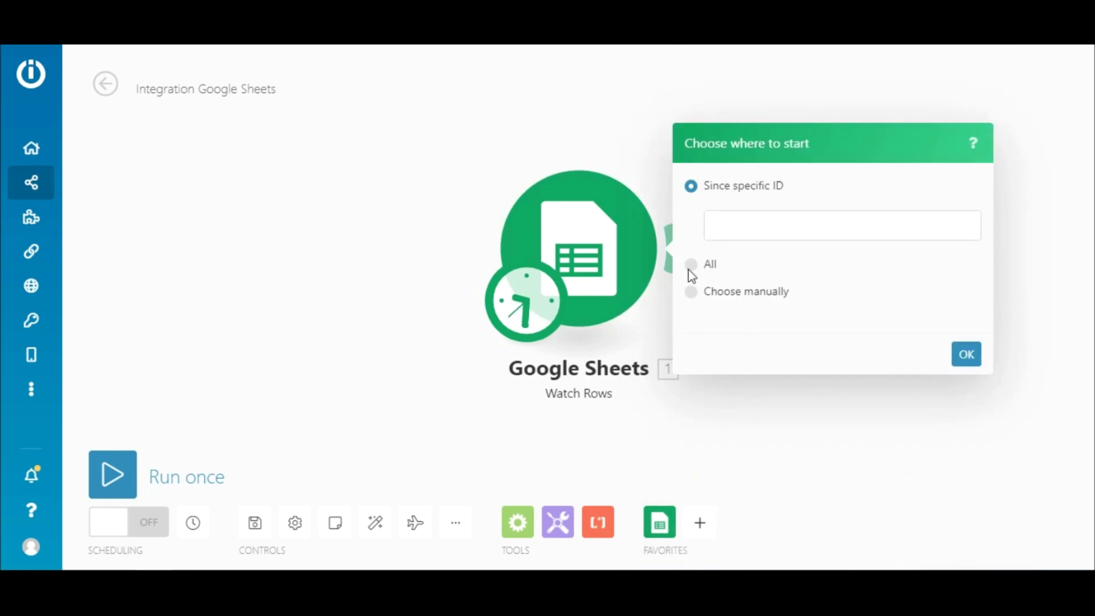
pyautogui.click(691, 265)
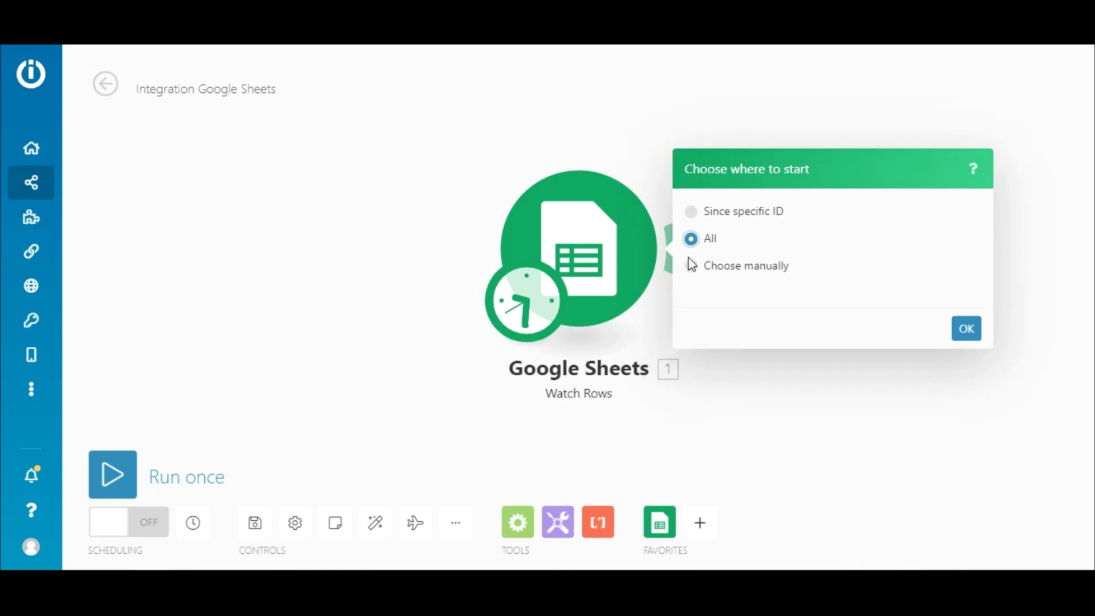
pyautogui.click(967, 330)
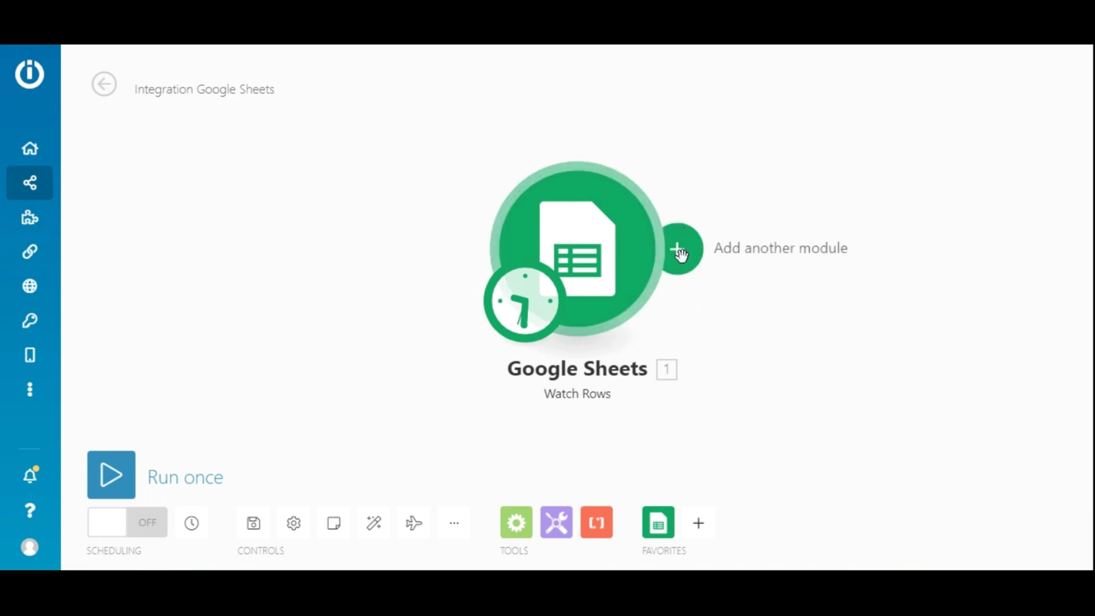
# - Add a Facebook Offline Conversions Send Offline Event module after Google Sheets and auto-align the layout
pyautogui.click(677, 247)
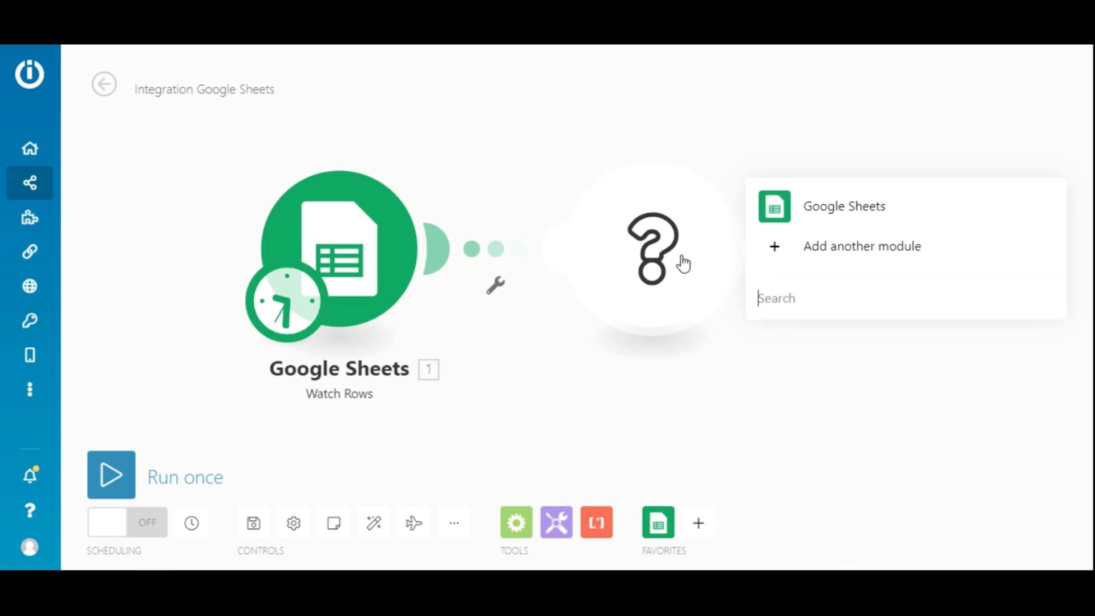
pyautogui.write('Offline')
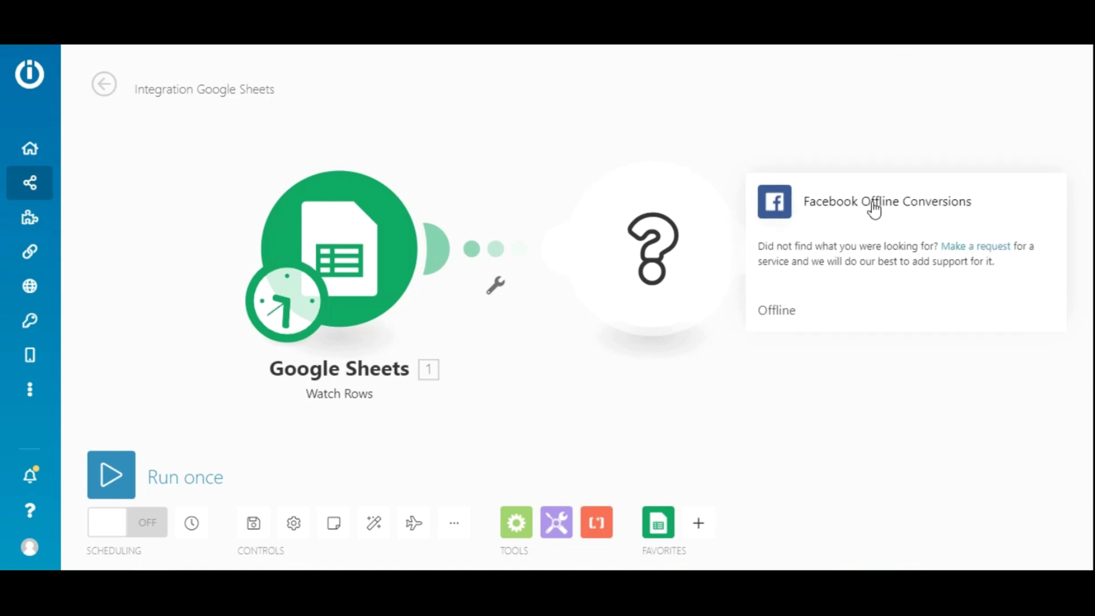
pyautogui.click(875, 209)
pyautogui.click(857, 236)
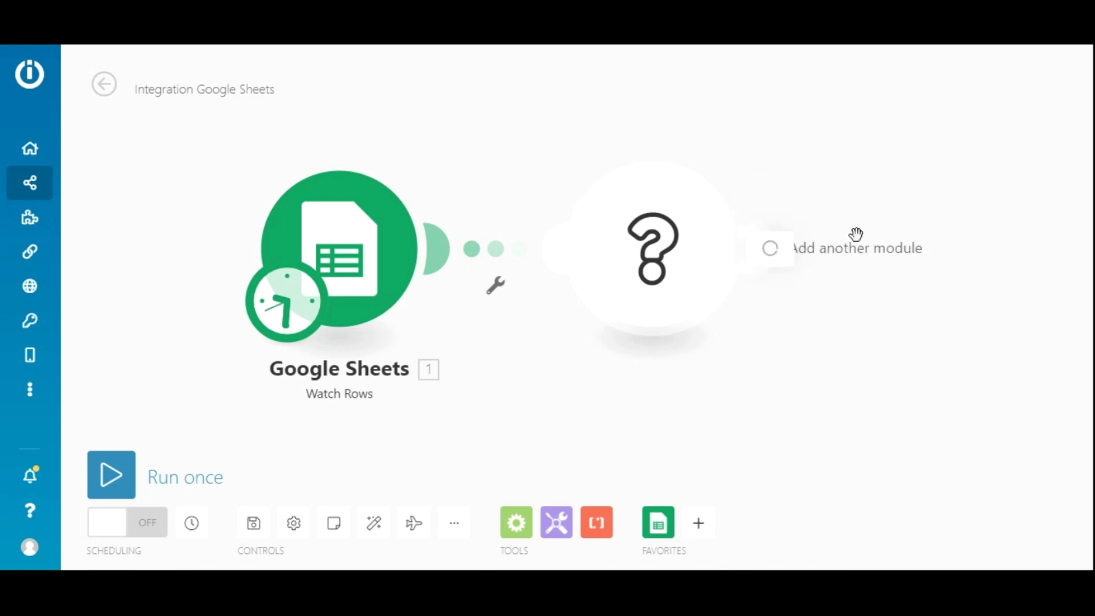
pyautogui.click(373, 522)
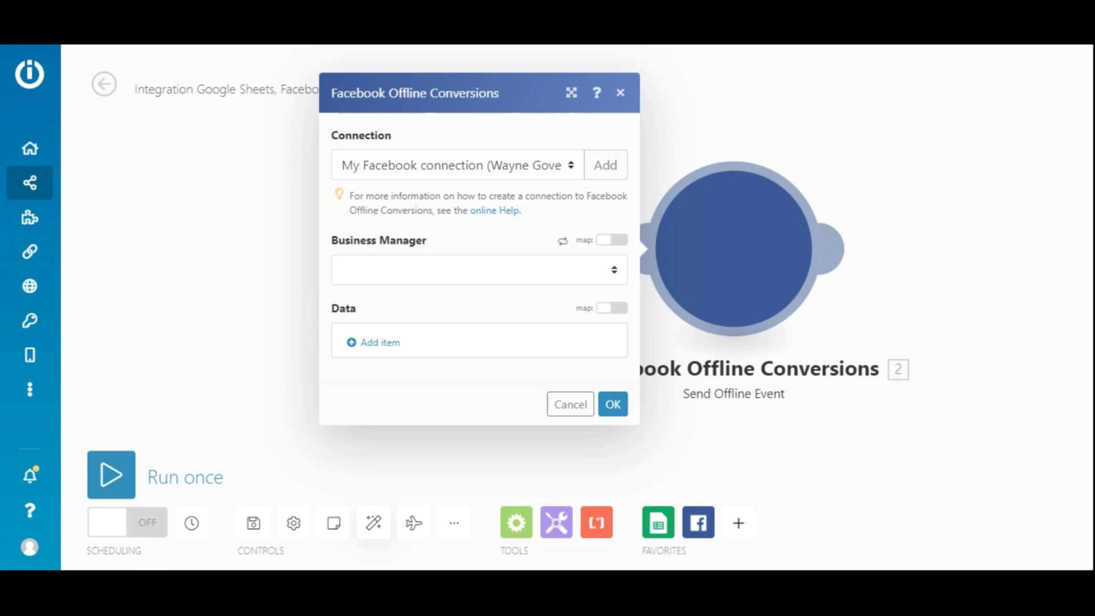
# - Skip adding a new connection, then choose the user's business and the Open House data set
pyautogui.click(604, 178)
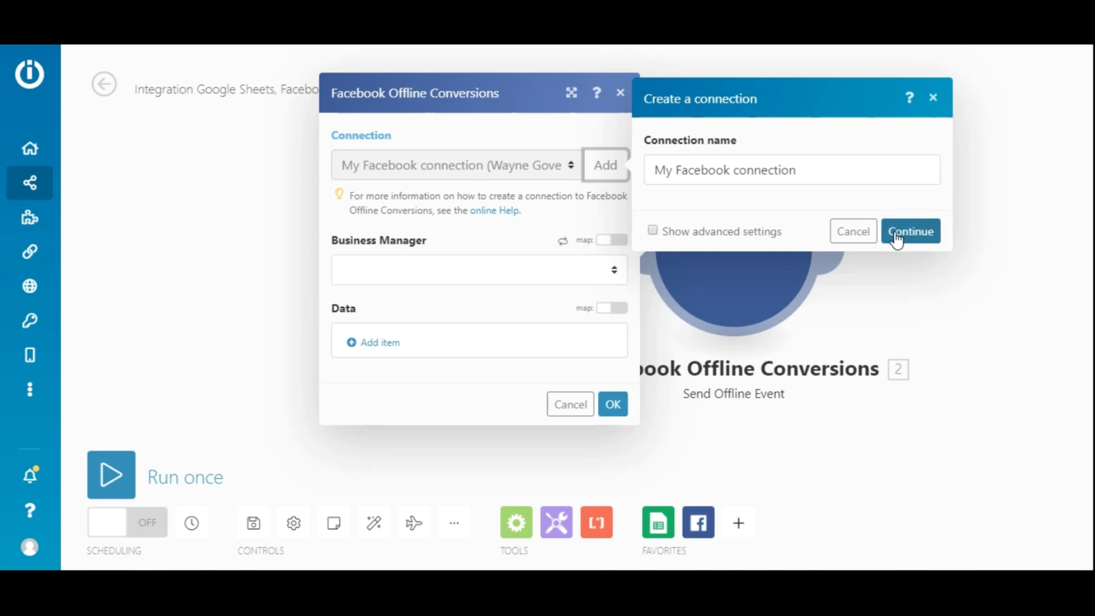
pyautogui.click(860, 235)
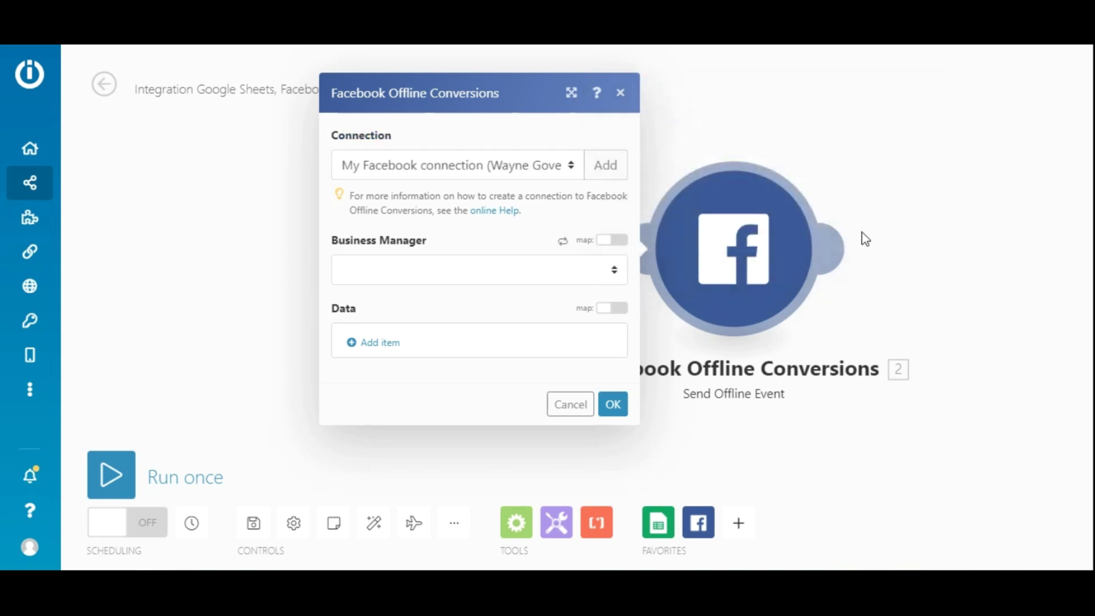
pyautogui.click(587, 274)
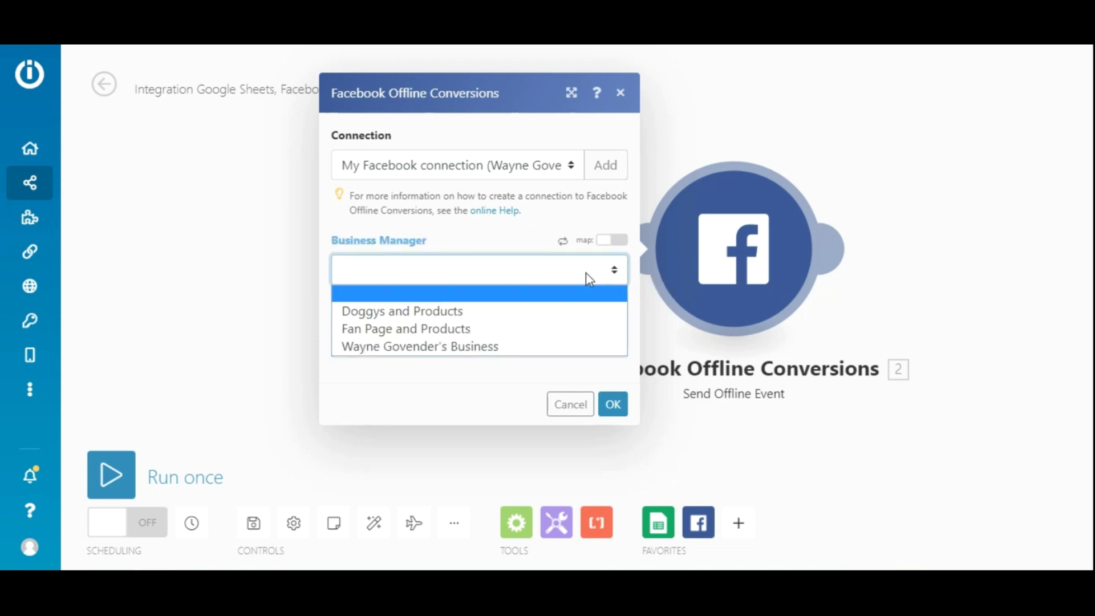
pyautogui.click(567, 346)
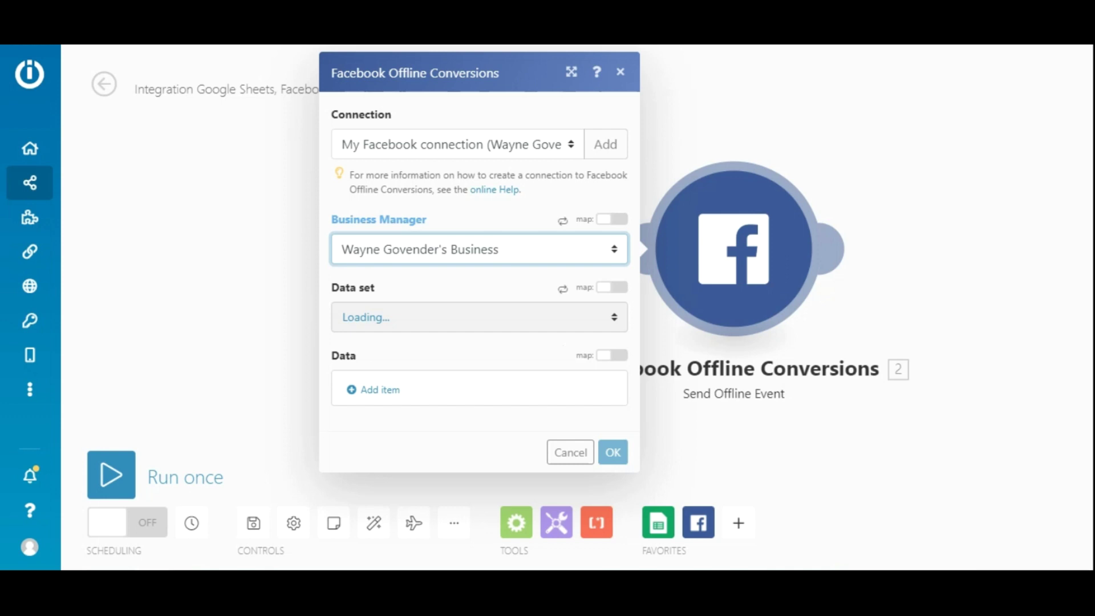
pyautogui.click(560, 322)
pyautogui.click(556, 360)
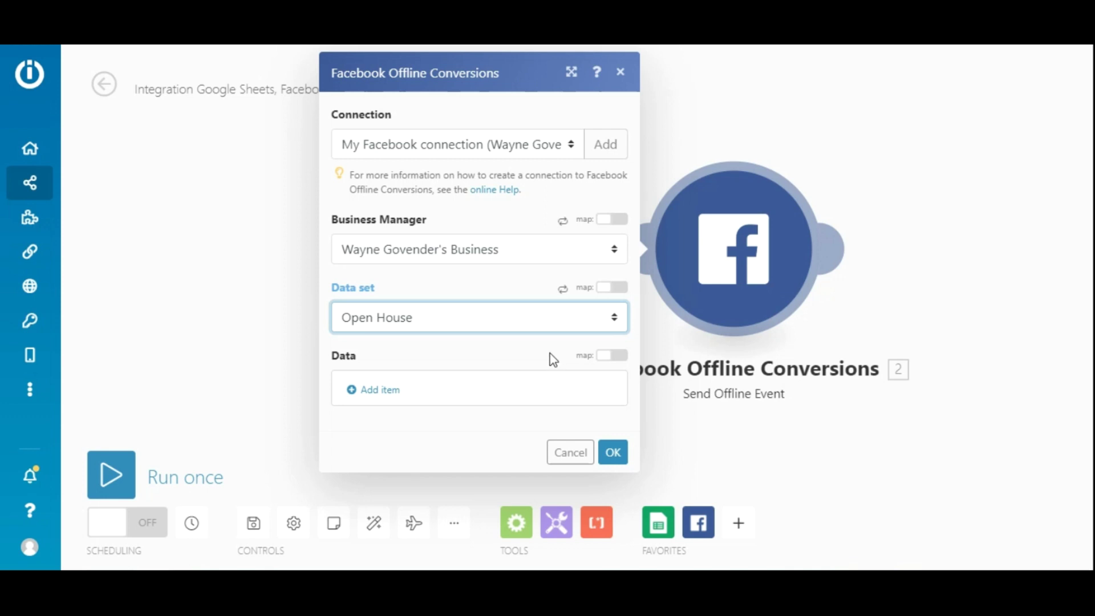
# - Add a data item with event name Lead and Event Time mapped from column E
pyautogui.click(381, 391)
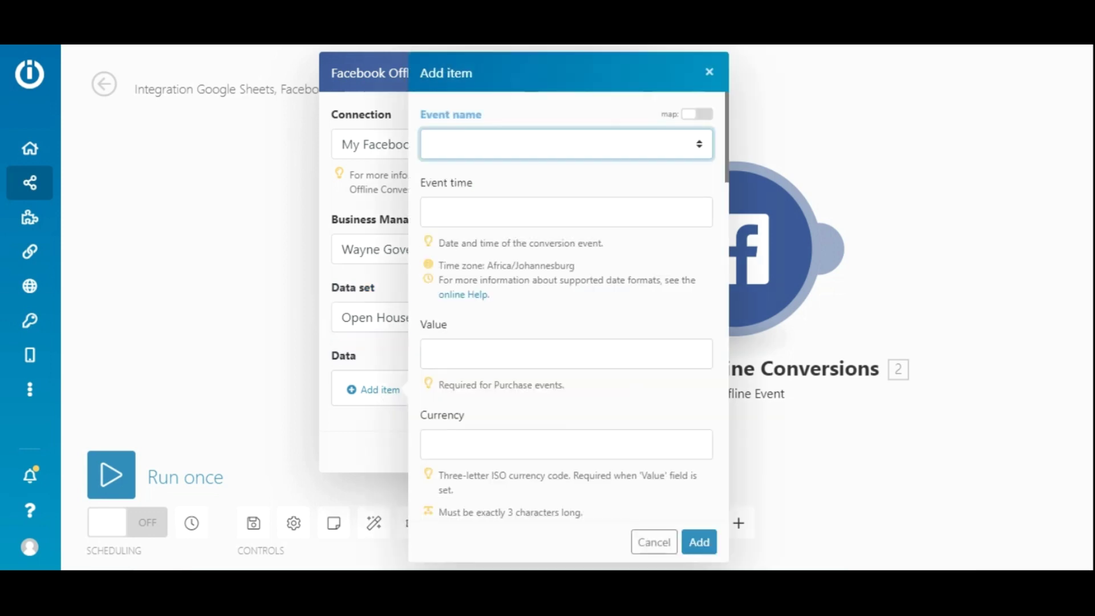
pyautogui.click(676, 147)
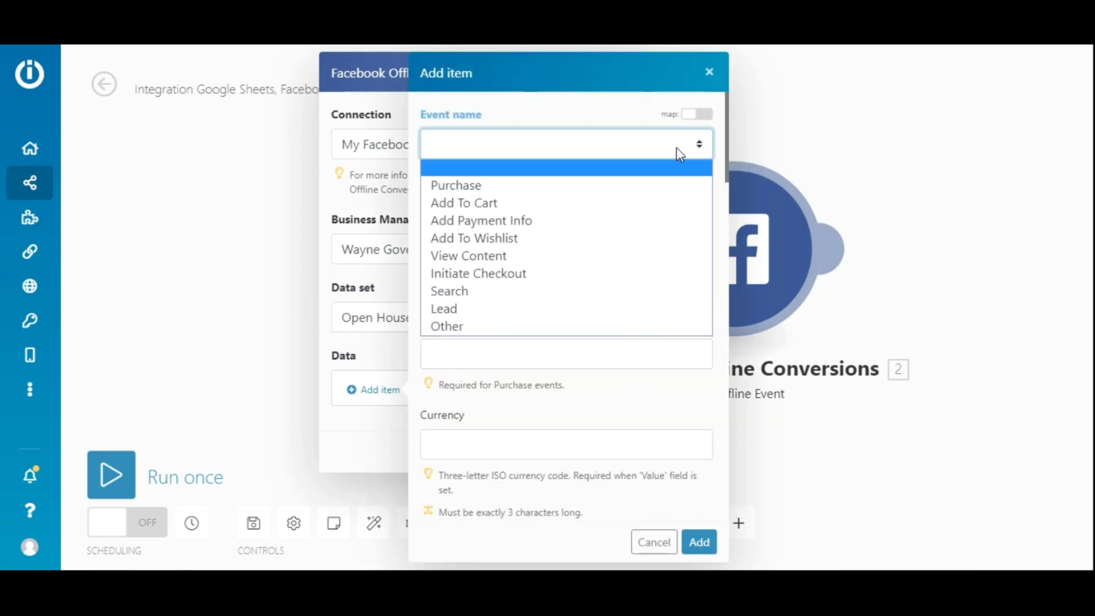
pyautogui.click(633, 311)
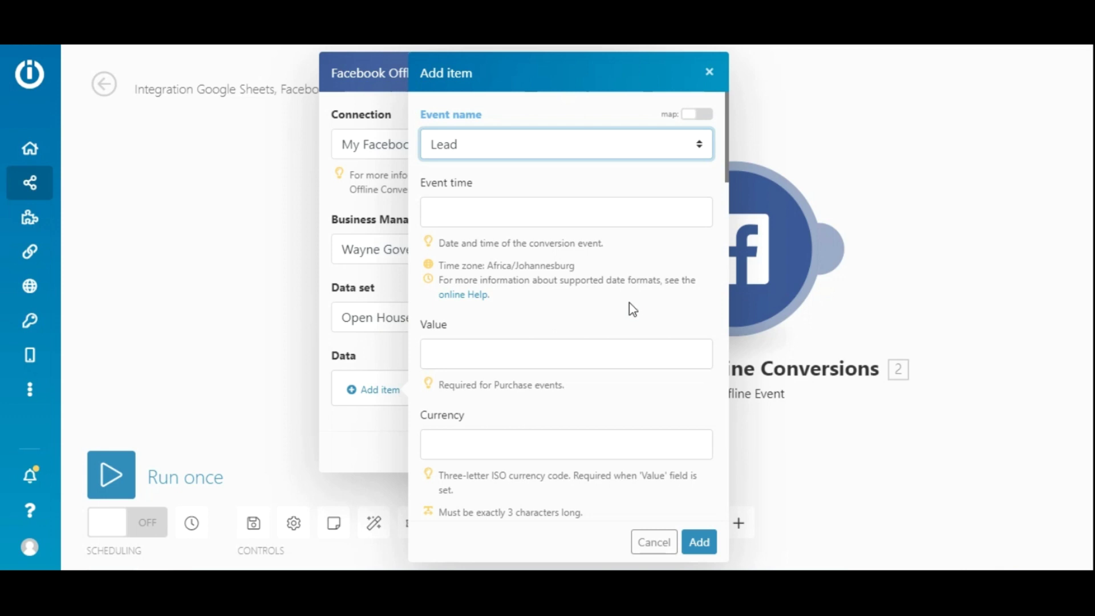
pyautogui.click(673, 213)
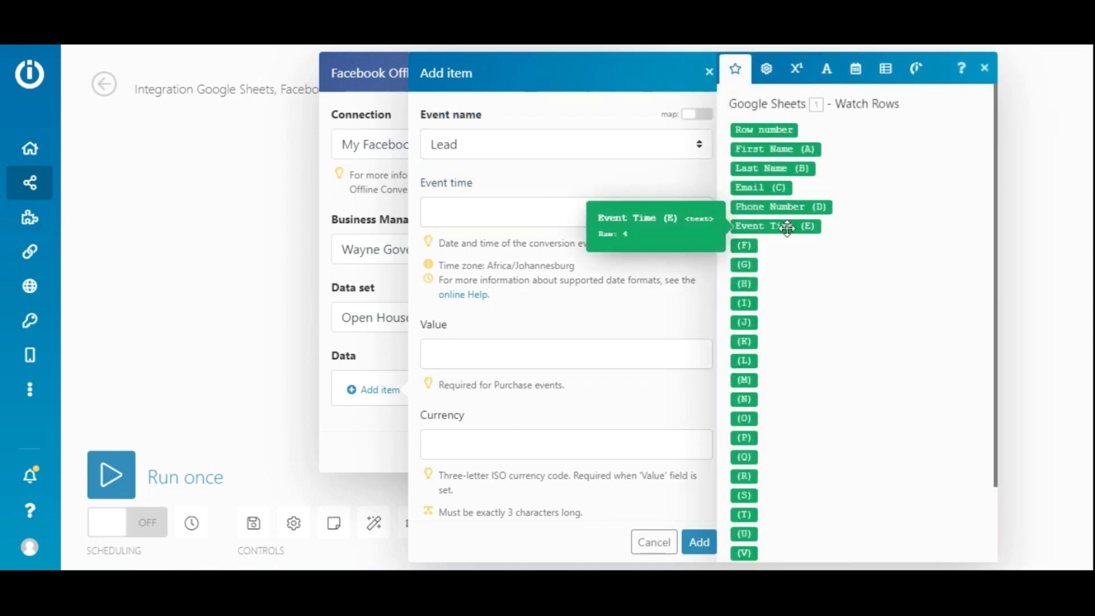
pyautogui.click(779, 226)
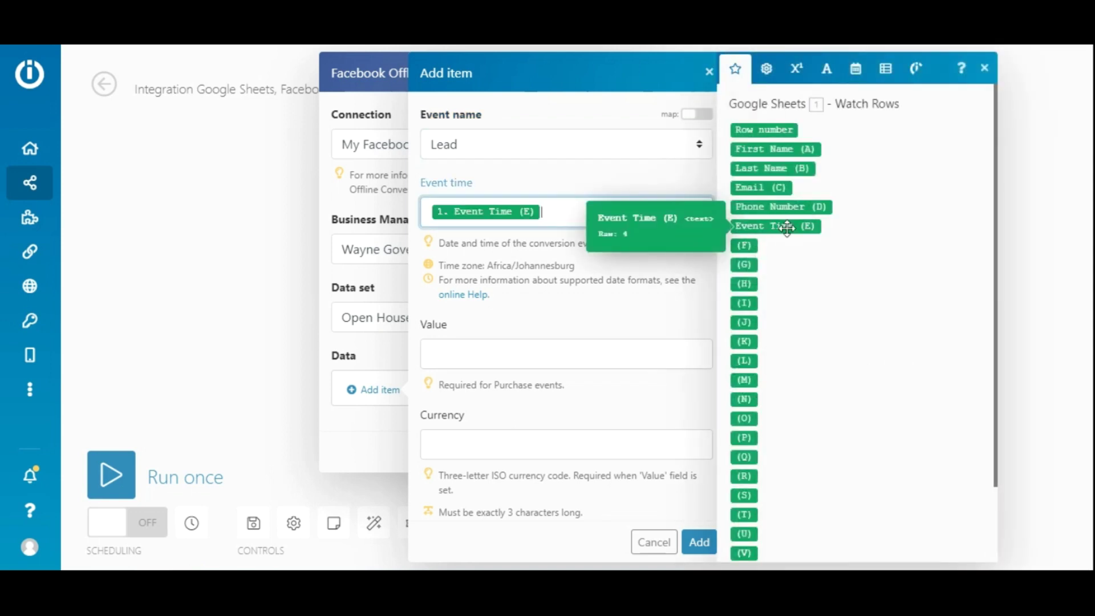
pyautogui.click(705, 284)
pyautogui.scroll(-2, 566, 304)
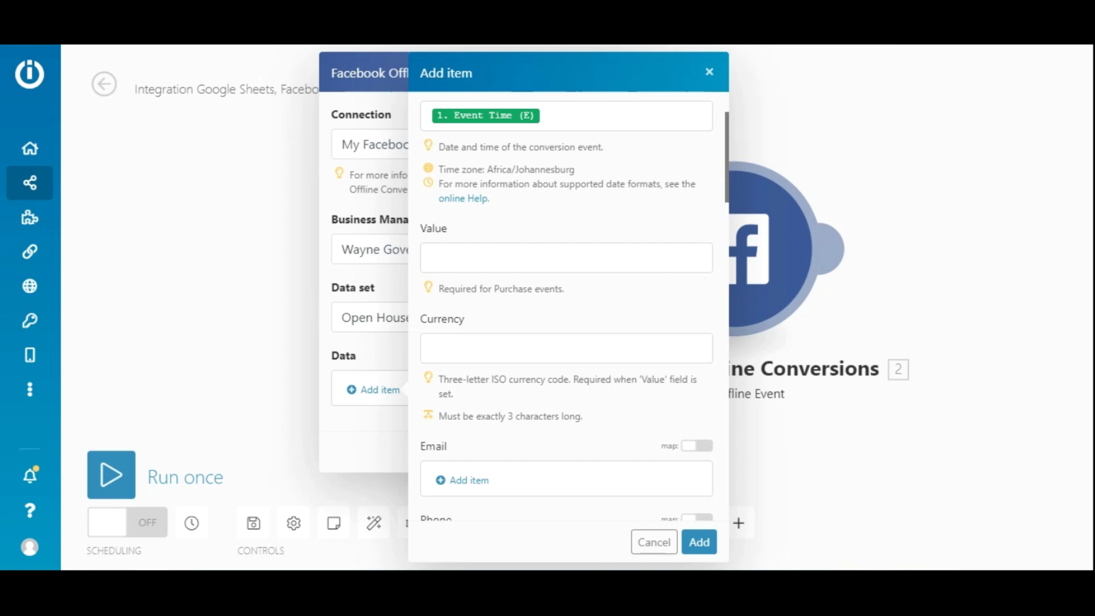
pyautogui.scroll(-4, 567, 306)
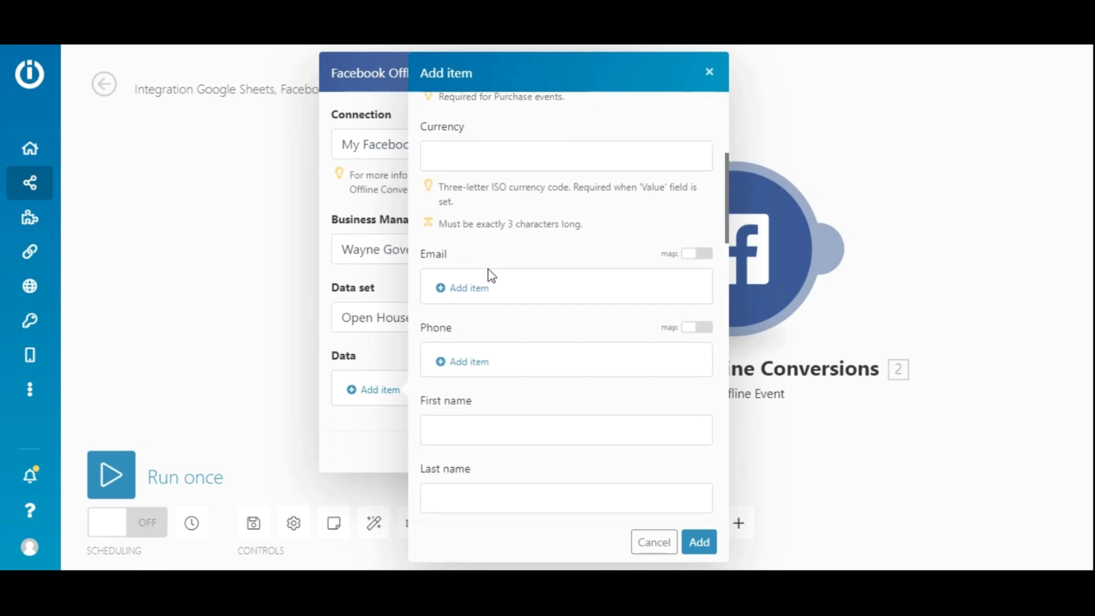
# - Map Email from column C and Last Name from column B, then confirm the item and module
pyautogui.click(477, 289)
pyautogui.click(559, 292)
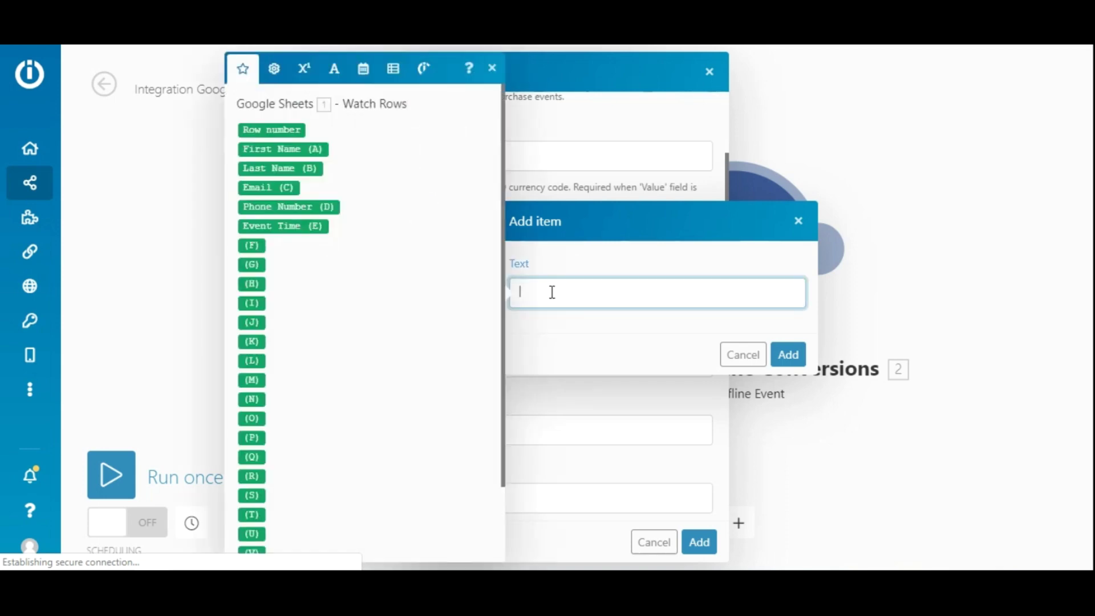
pyautogui.click(288, 192)
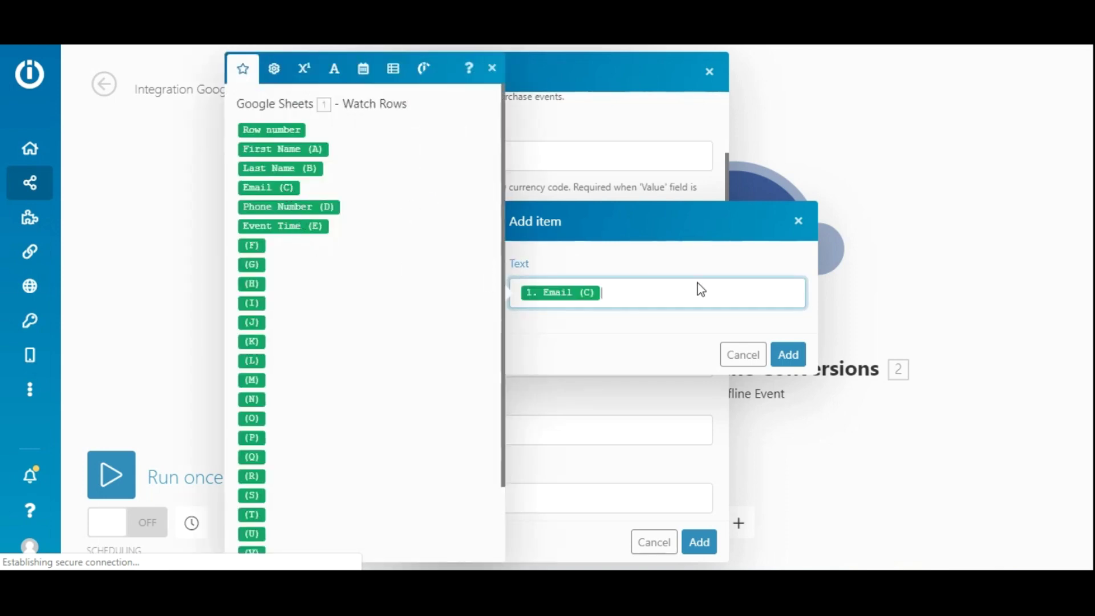
pyautogui.click(788, 355)
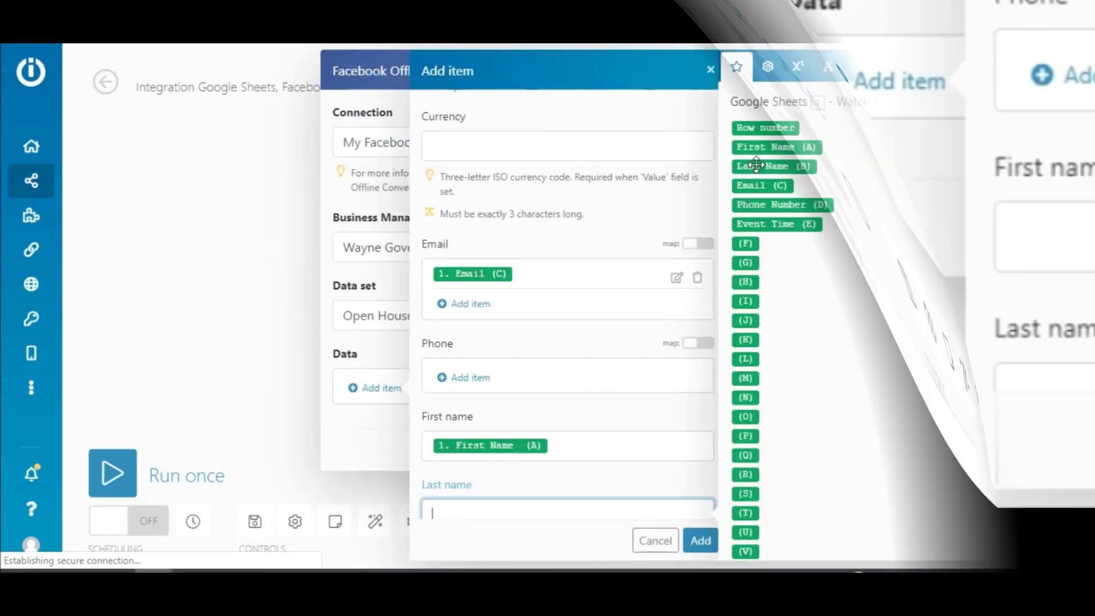
pyautogui.click(774, 167)
pyautogui.click(706, 539)
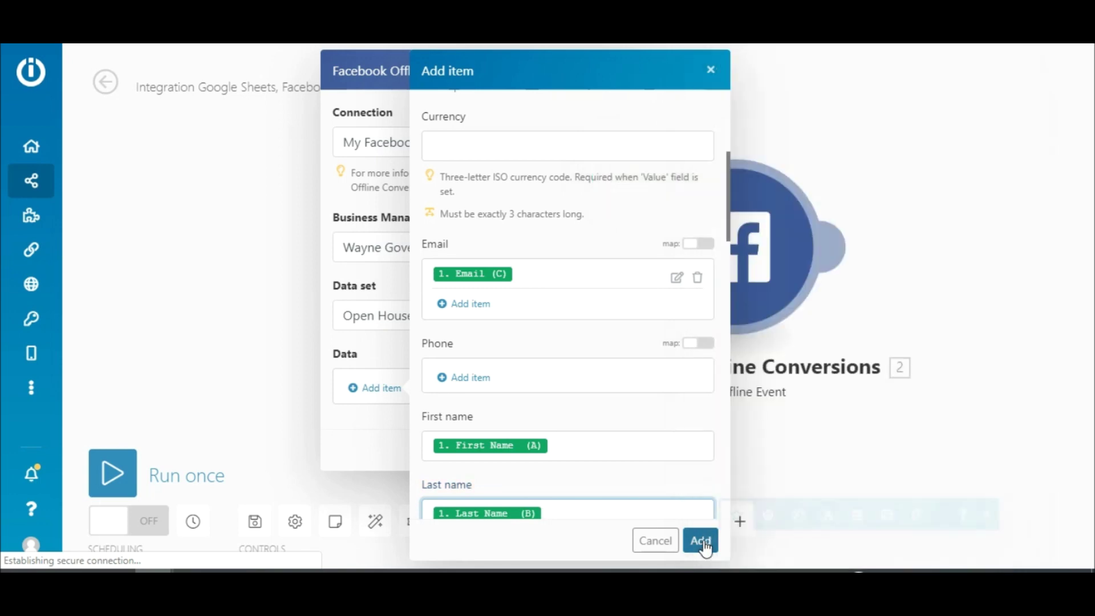
pyautogui.click(615, 541)
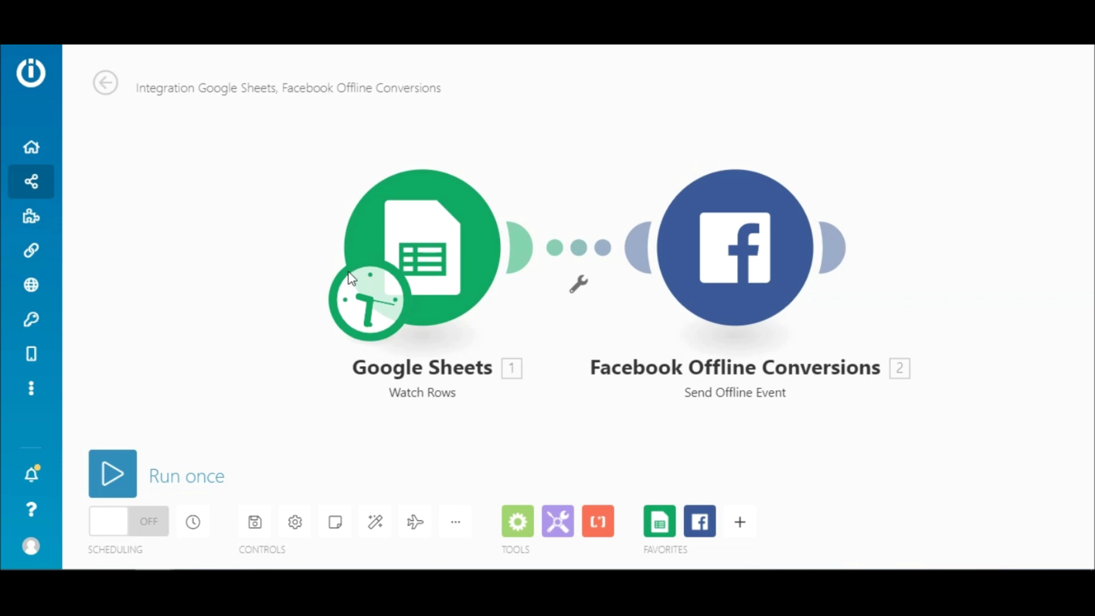
# - Keep the trigger schedule at regular 15-minute intervals and save the scenario
pyautogui.click(374, 316)
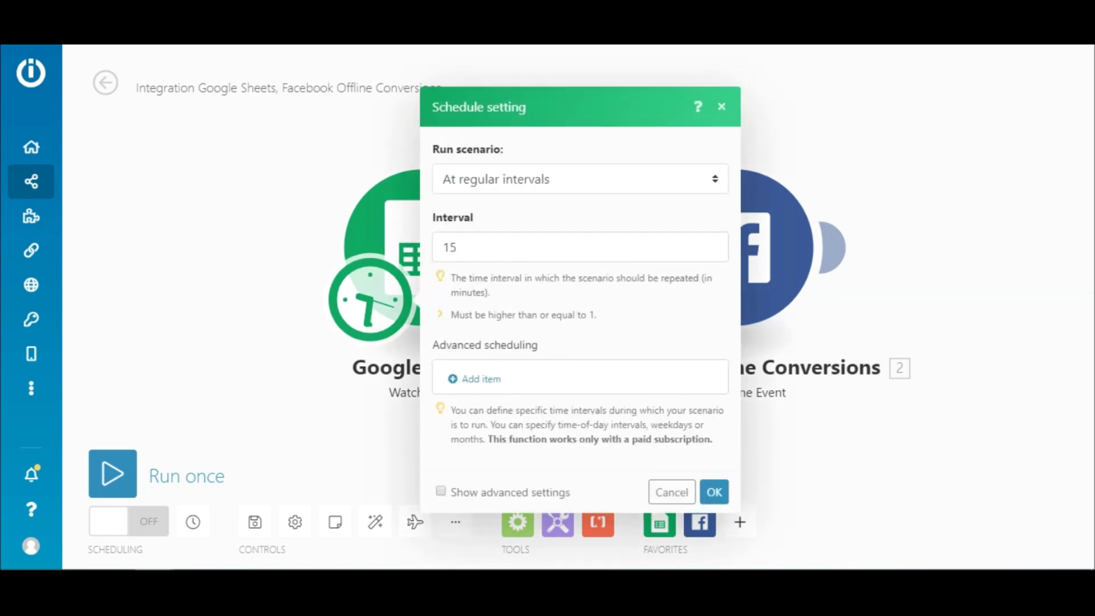
pyautogui.click(684, 183)
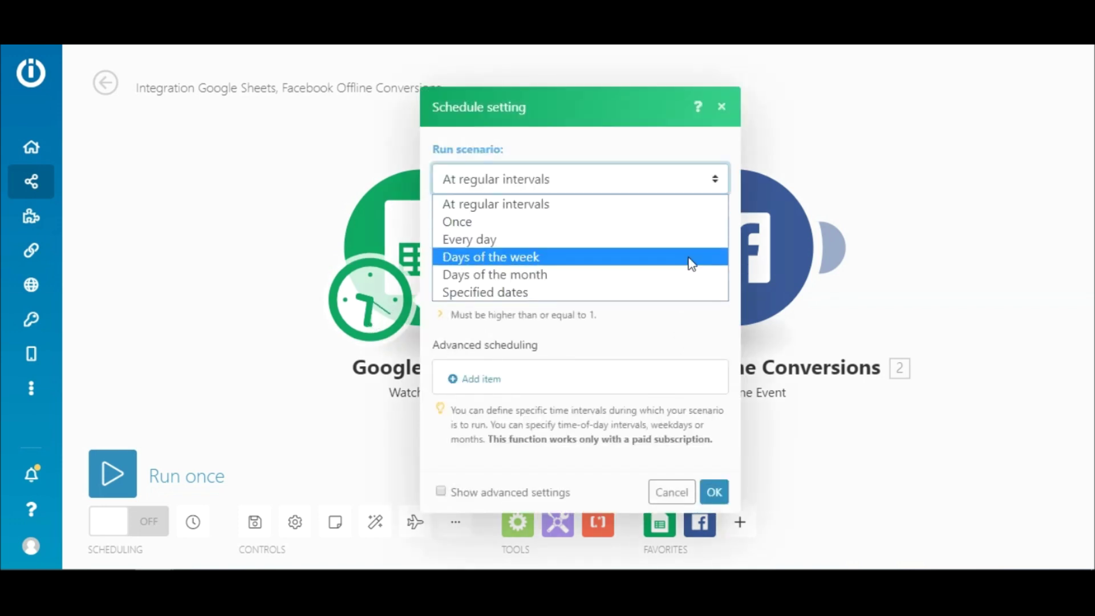
pyautogui.click(684, 328)
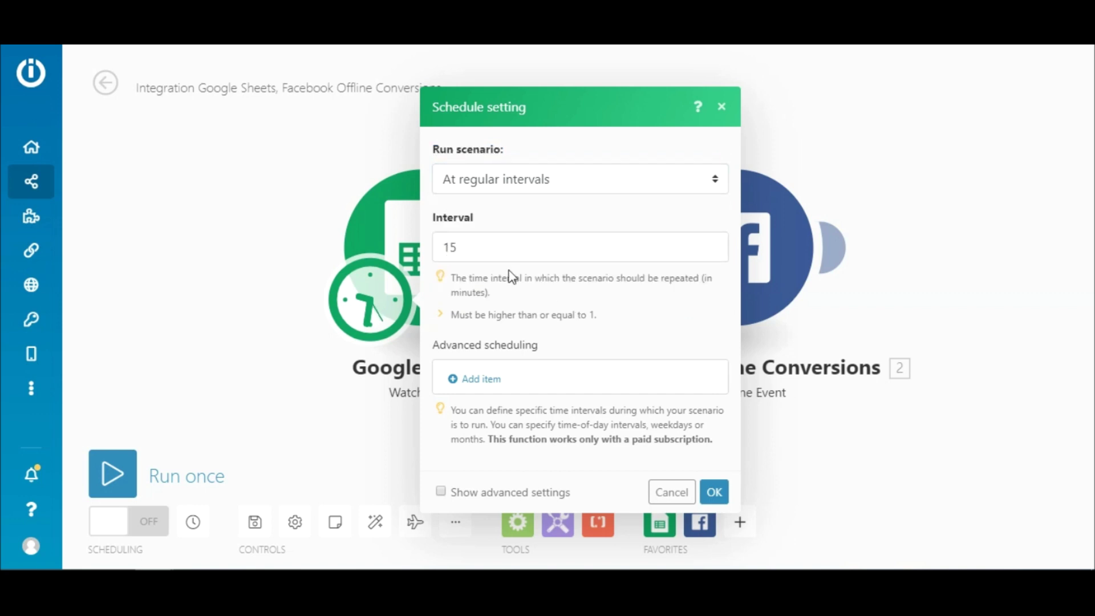
pyautogui.click(713, 492)
pyautogui.click(255, 523)
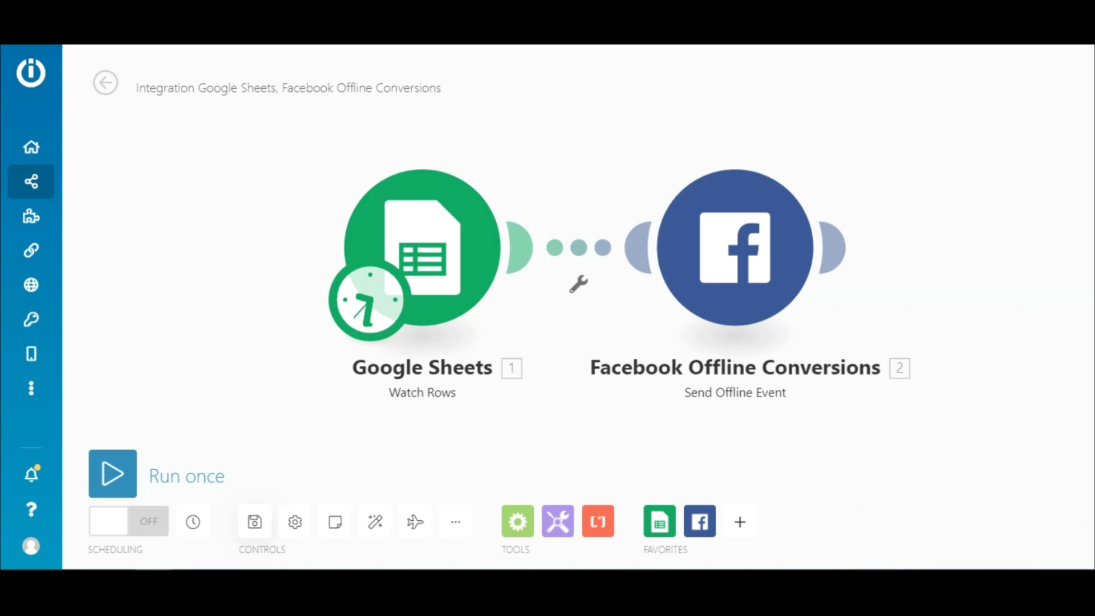
# - Run the scenario once, then inspect the Google Sheets output and Facebook operation details
pyautogui.click(113, 482)
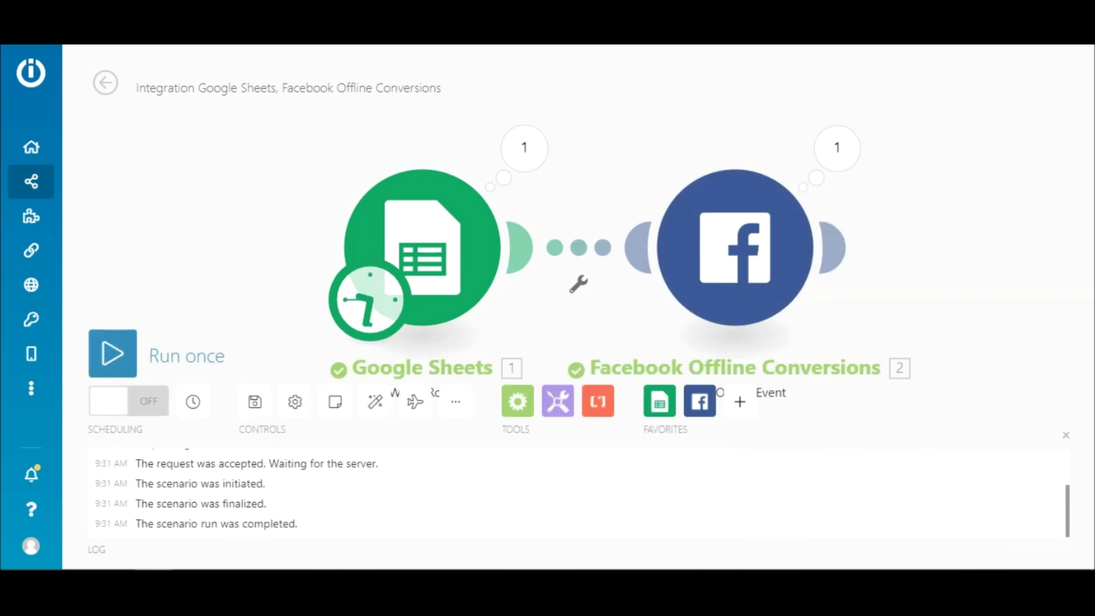
pyautogui.click(1066, 436)
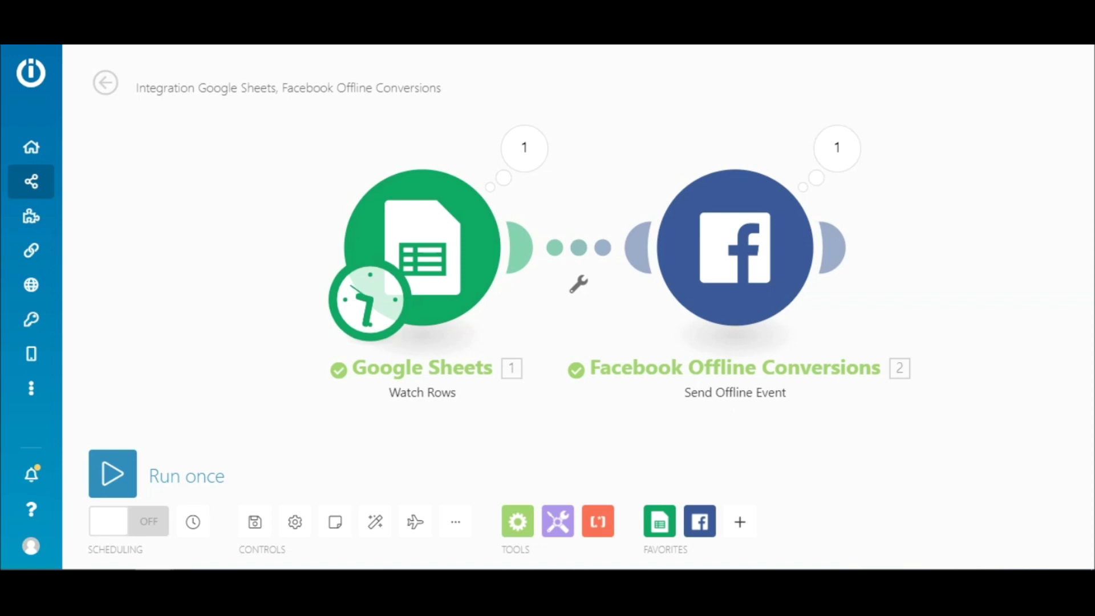
pyautogui.click(524, 149)
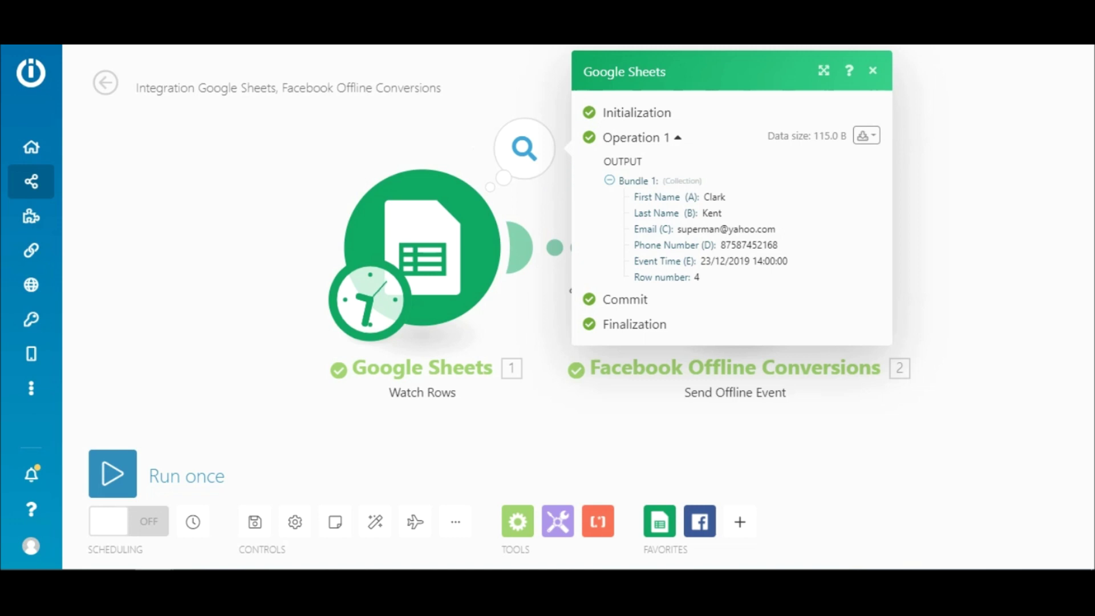
pyautogui.click(873, 70)
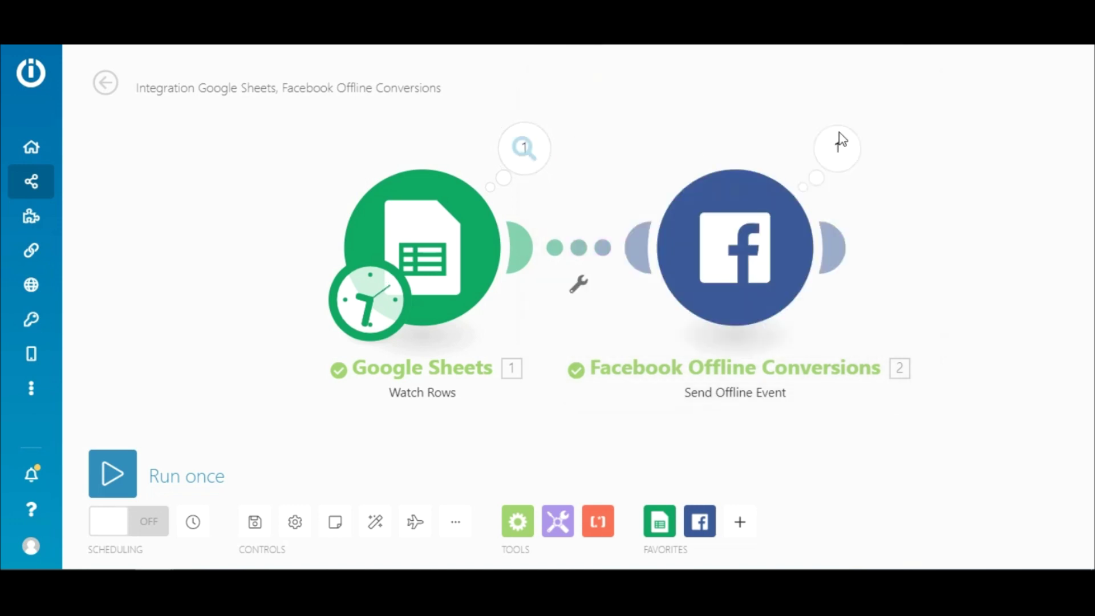
pyautogui.click(842, 150)
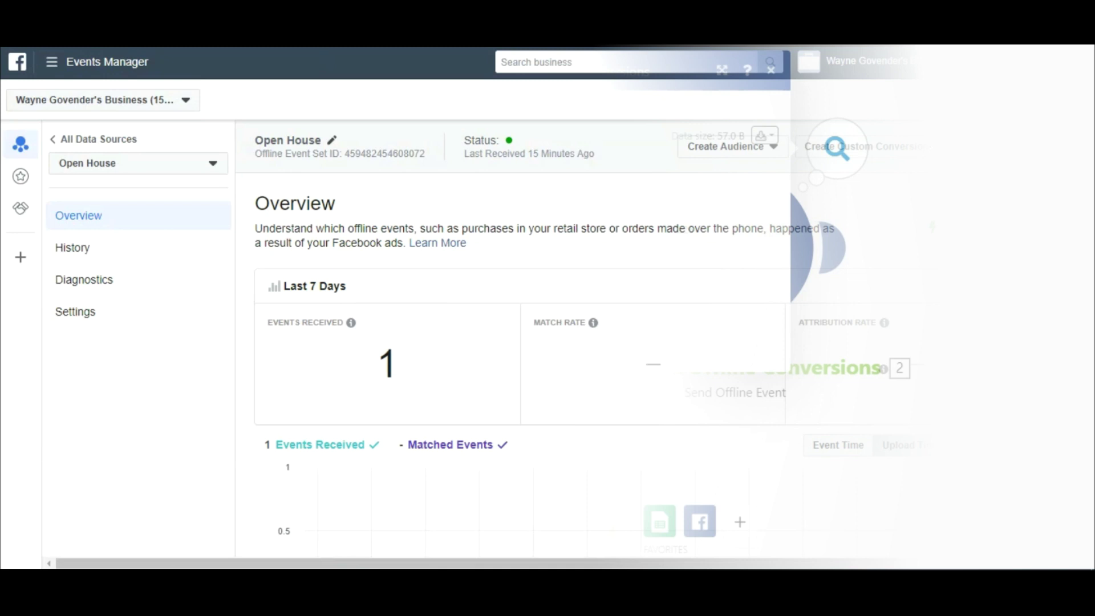
# - Scroll the Open House overview down to the chart showing 1 event received
pyautogui.moveTo(1078, 255); pyautogui.dragTo(1089, 444)
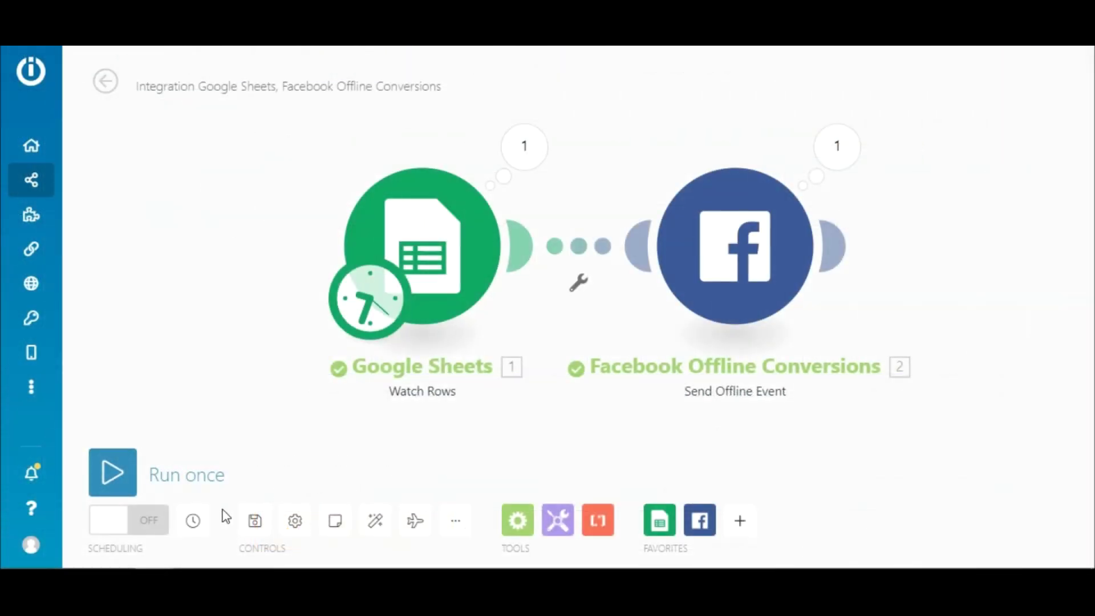
# - Turn on the scenario's Scheduling so it runs automatically every 15 minutes
pyautogui.click(128, 520)
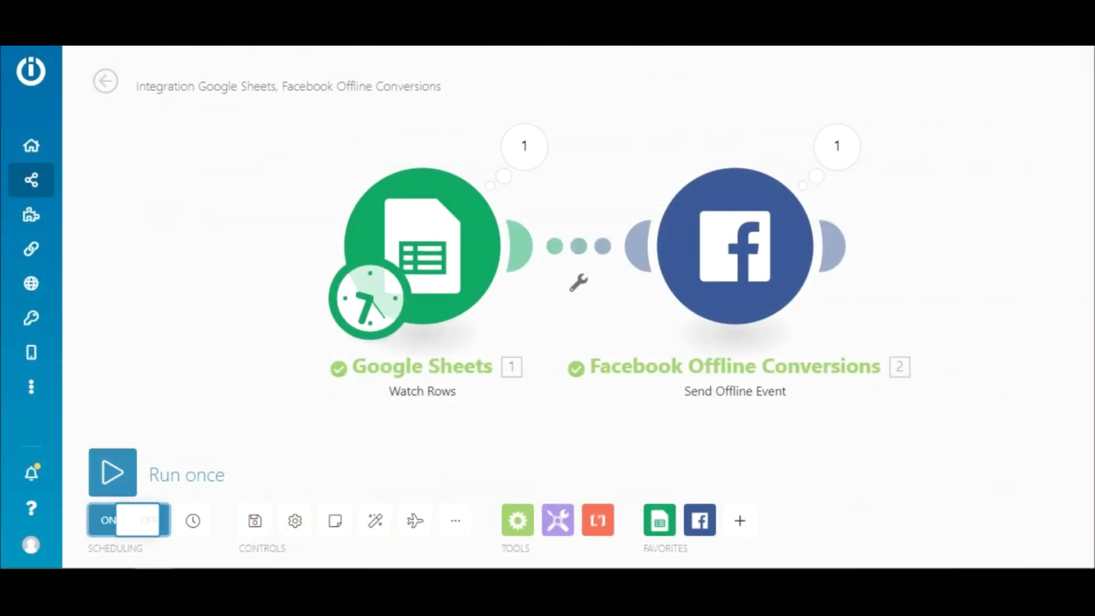